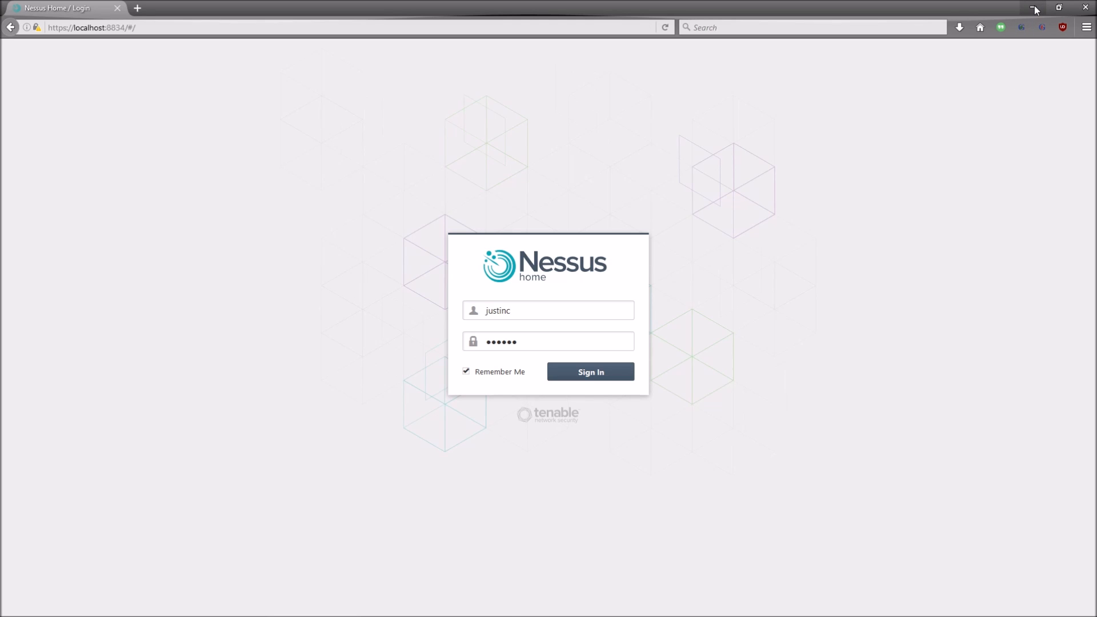
Step: Close Firefox and expand the Tenable Network Security folder in the Start menu
click(1080, 6)
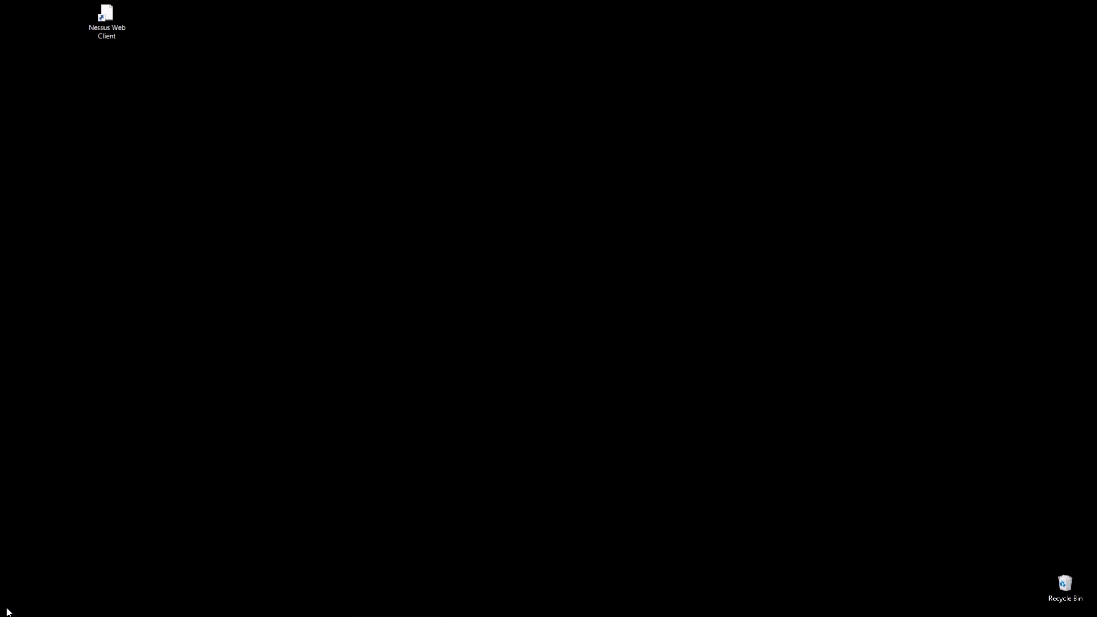
mouse_move(8, 612)
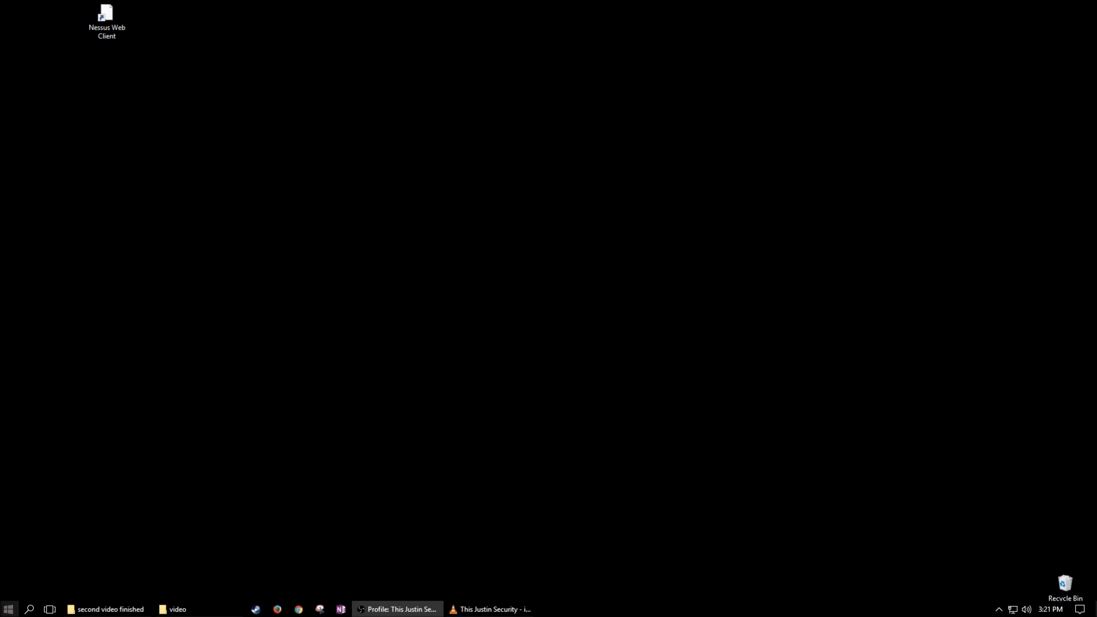
click(9, 610)
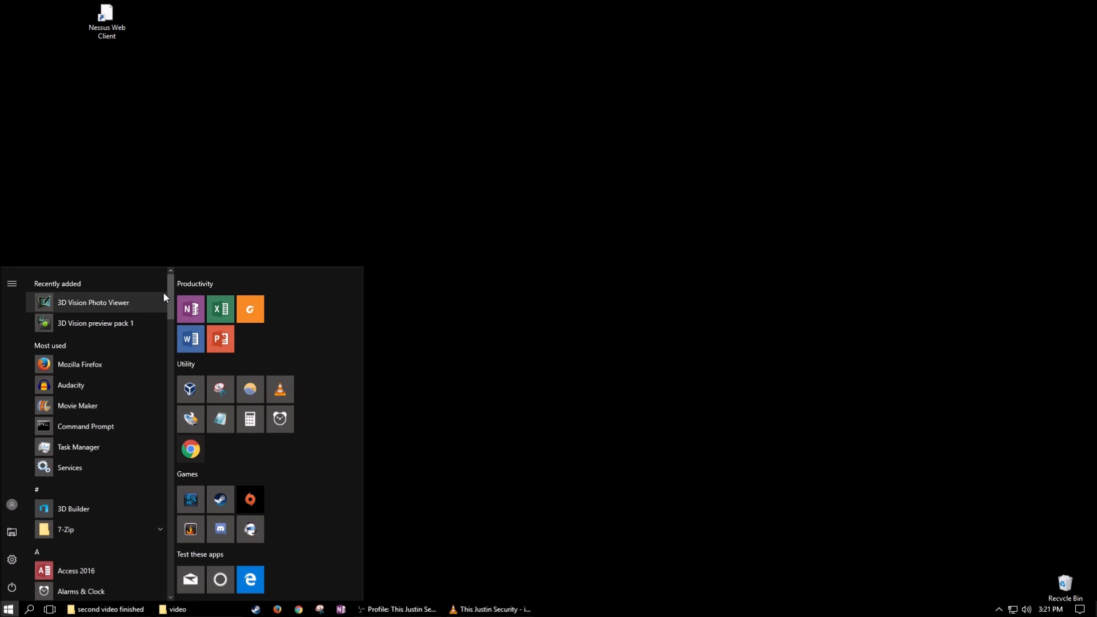
drag(169, 285, 156, 542)
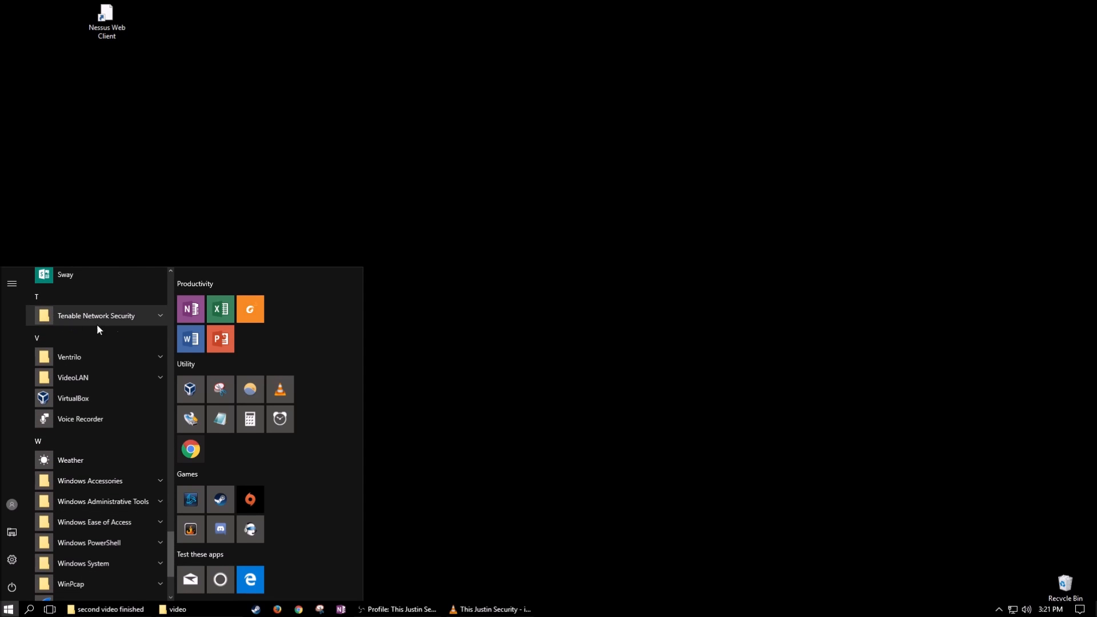
click(150, 318)
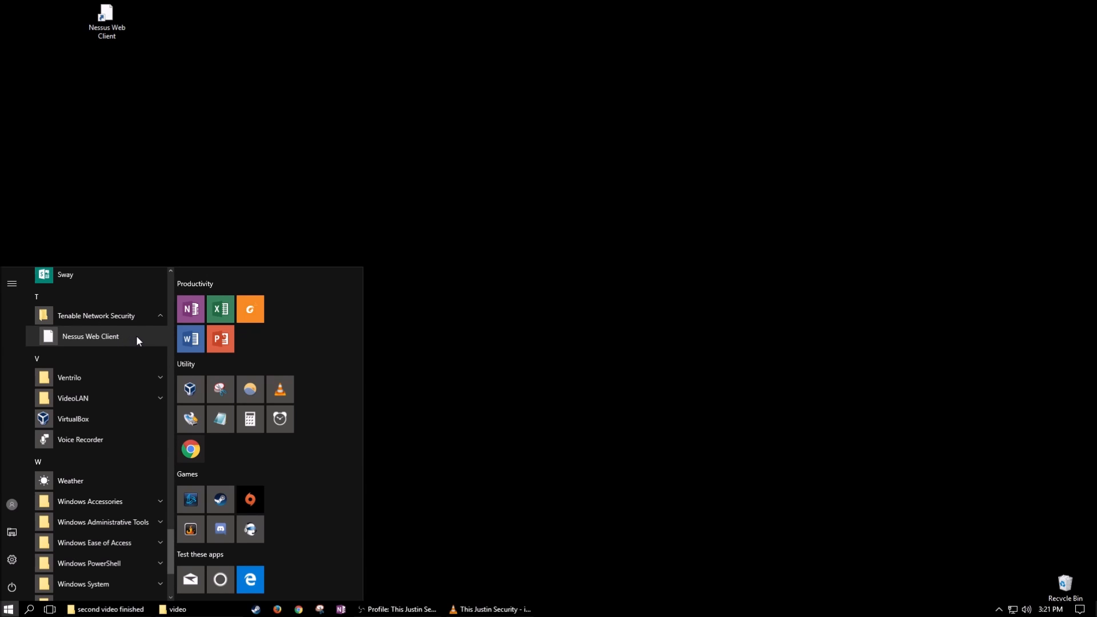
Step: Put a Nessus Web Client shortcut on the desktop, remove the duplicate, and launch it
drag(136, 335, 259, 49)
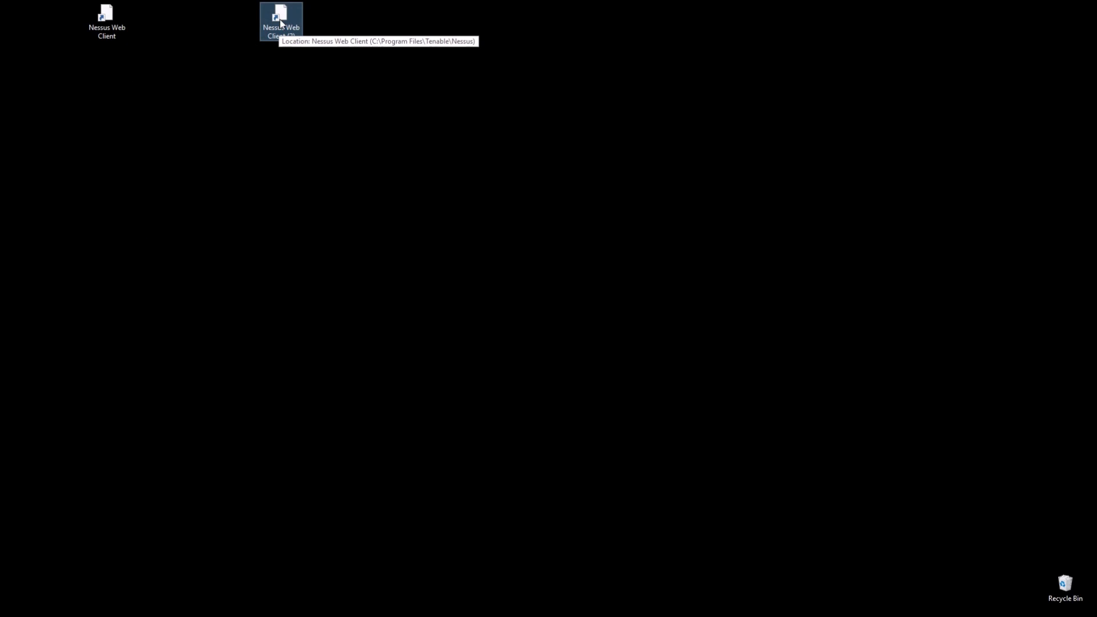
key(Delete)
click(106, 21)
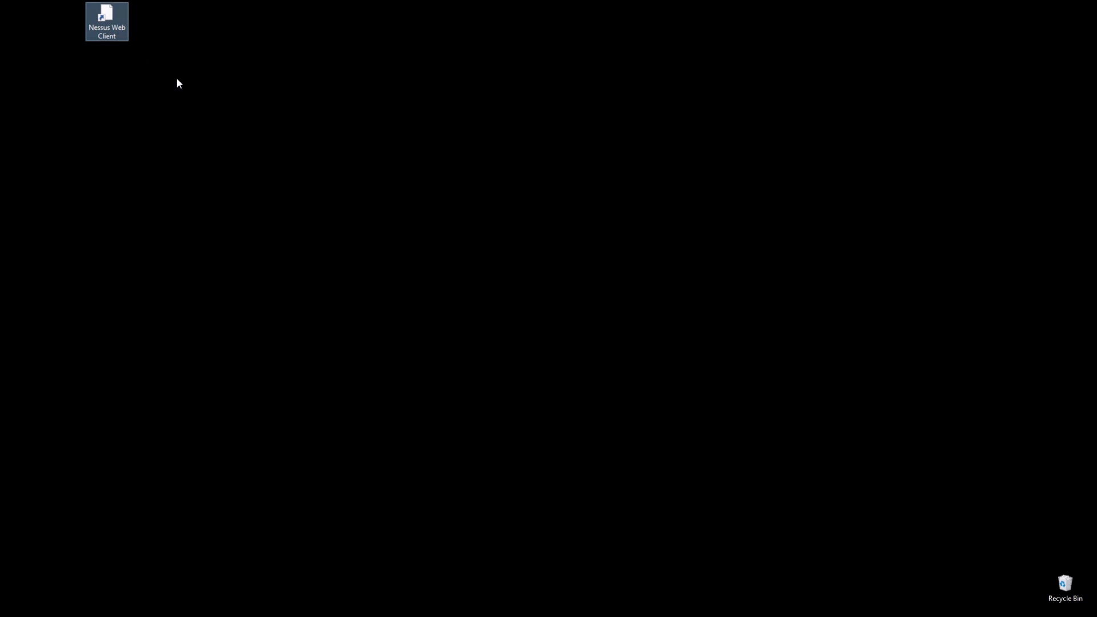
drag(107, 18, 75, 66)
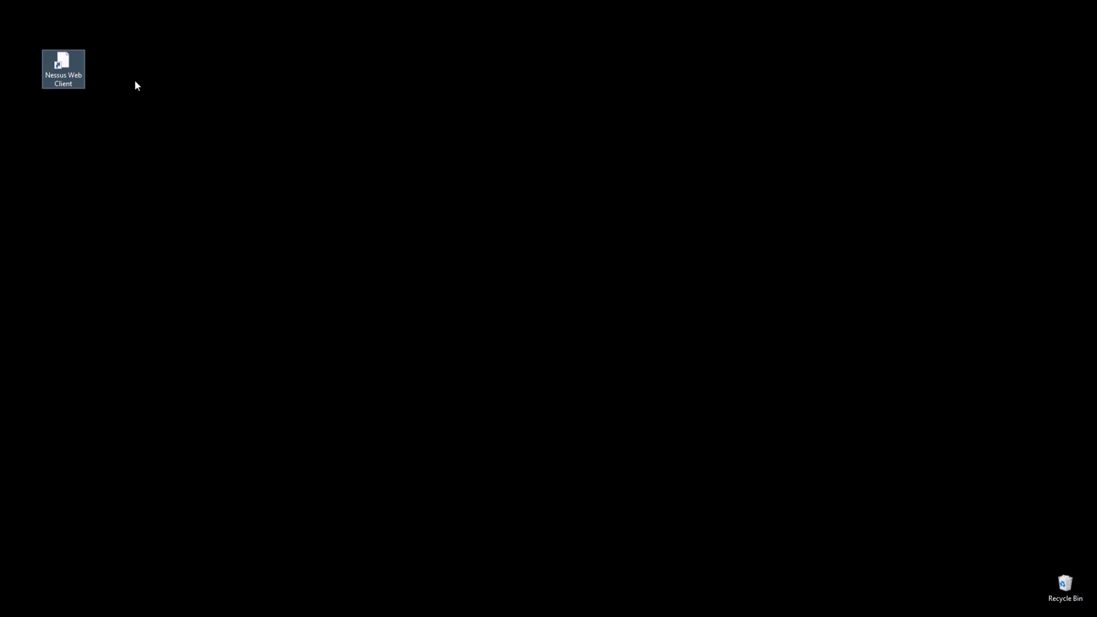
double_click(63, 66)
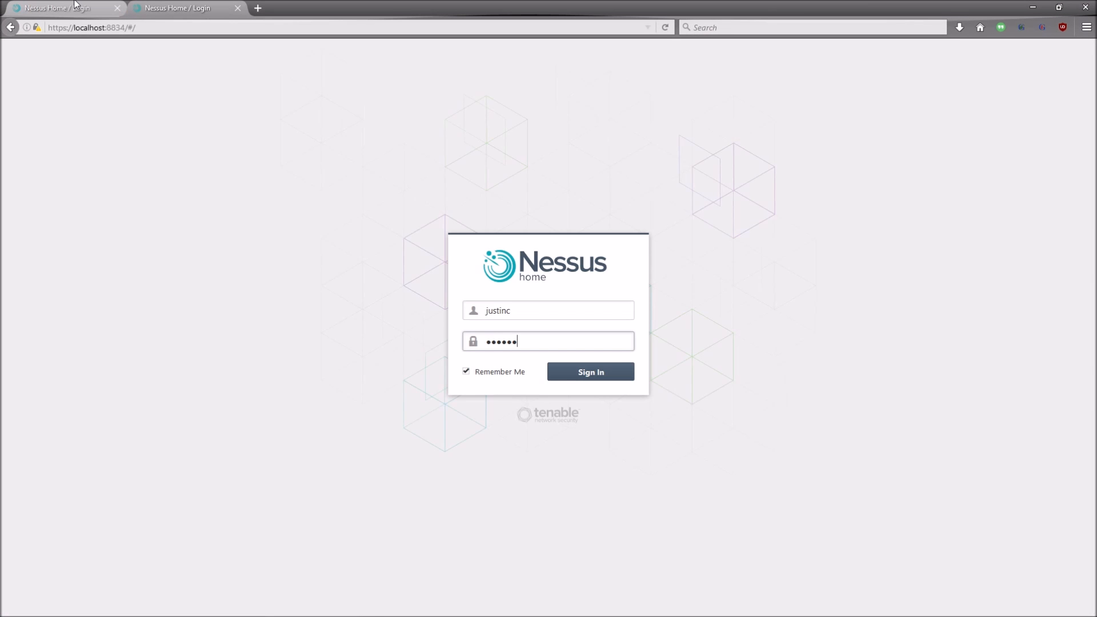
Step: Close the duplicate Nessus tab and sign in at localhost:8834 with the saved credentials
middle_click(74, 5)
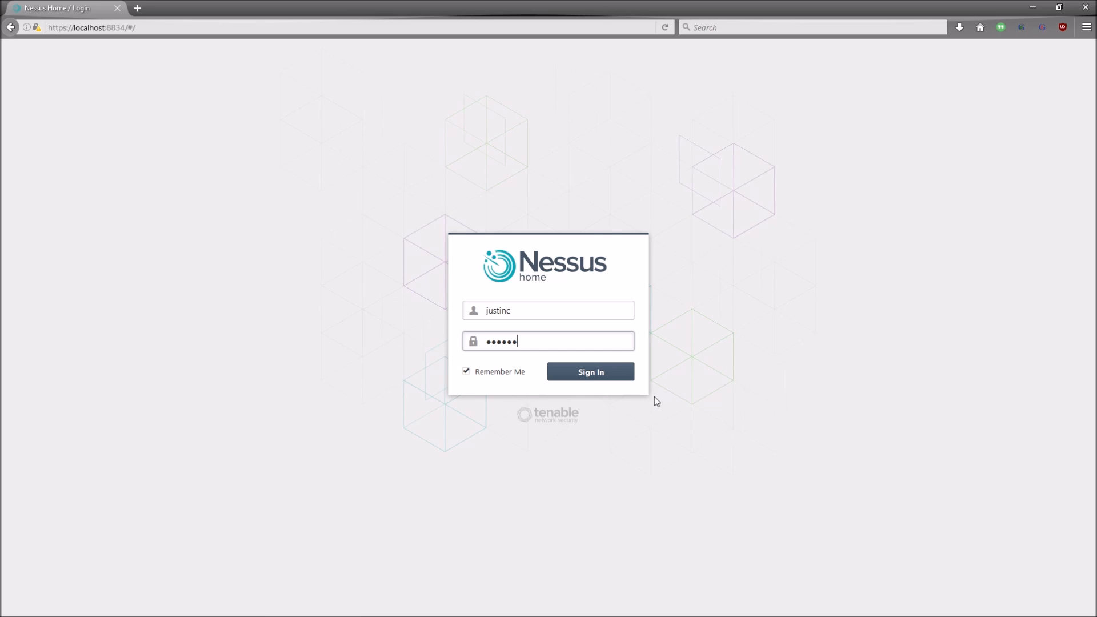
key(shift+Tab)
key(Tab)
click(498, 423)
drag(476, 373, 526, 374)
click(525, 374)
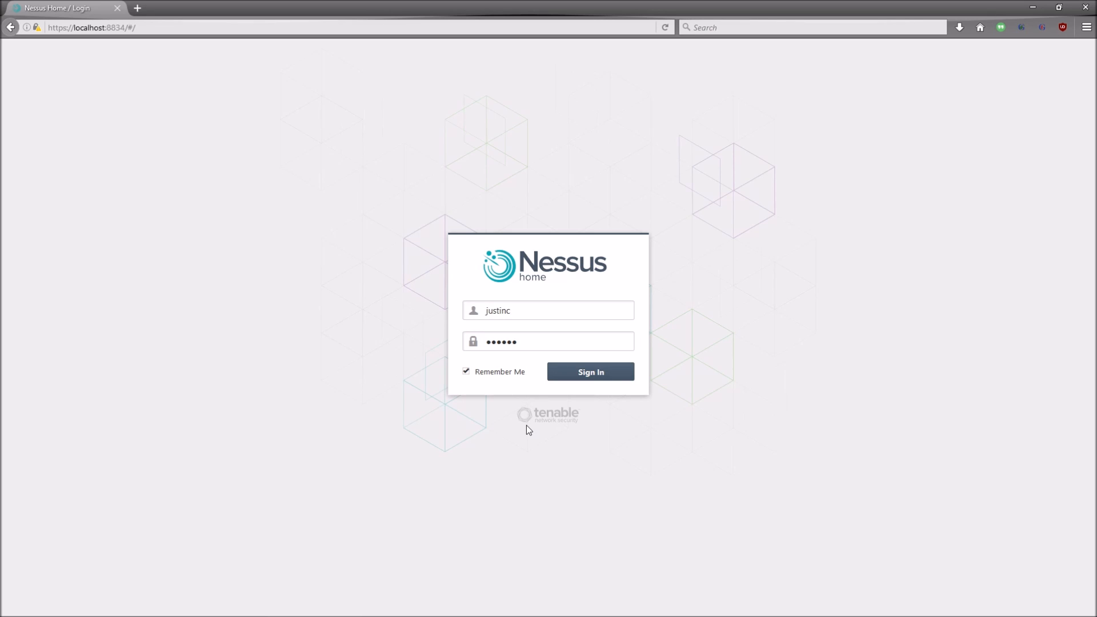
click(588, 372)
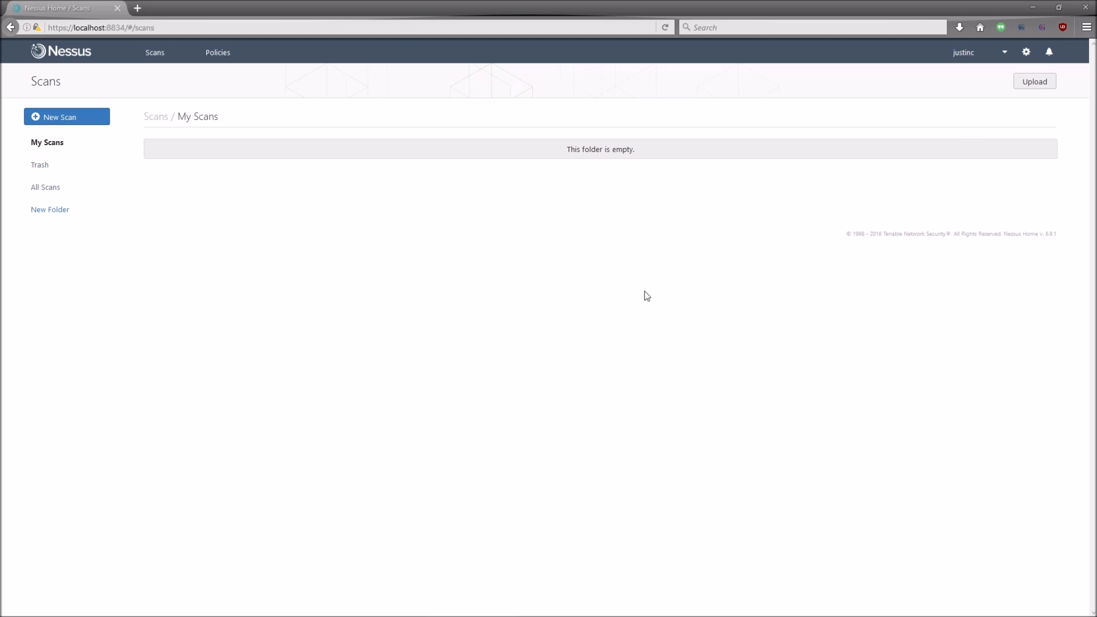
click(1049, 54)
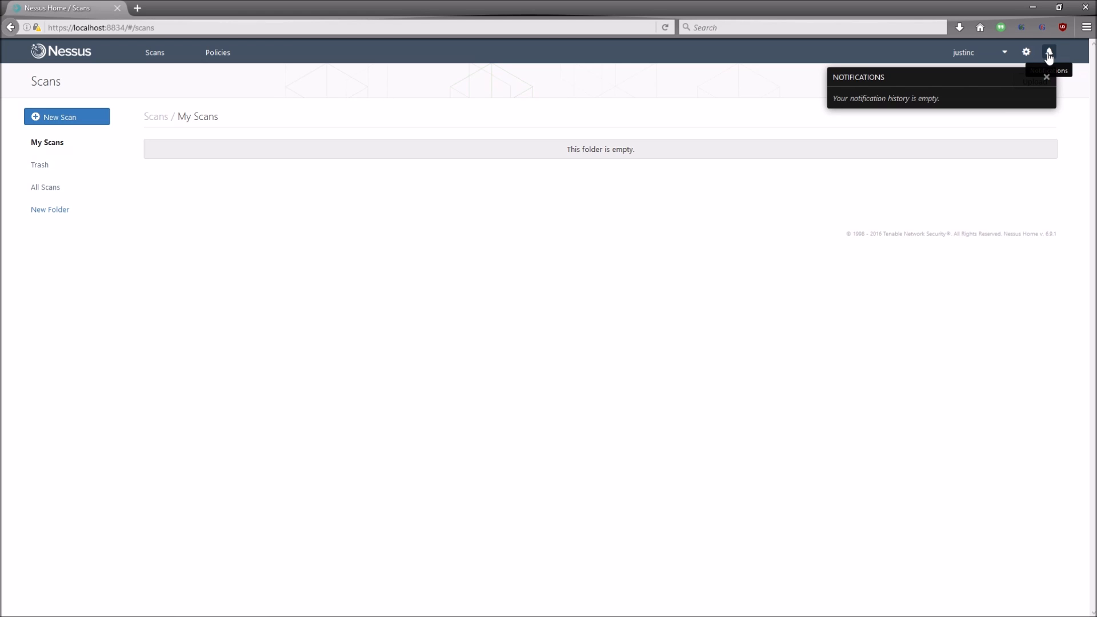
drag(951, 103, 812, 111)
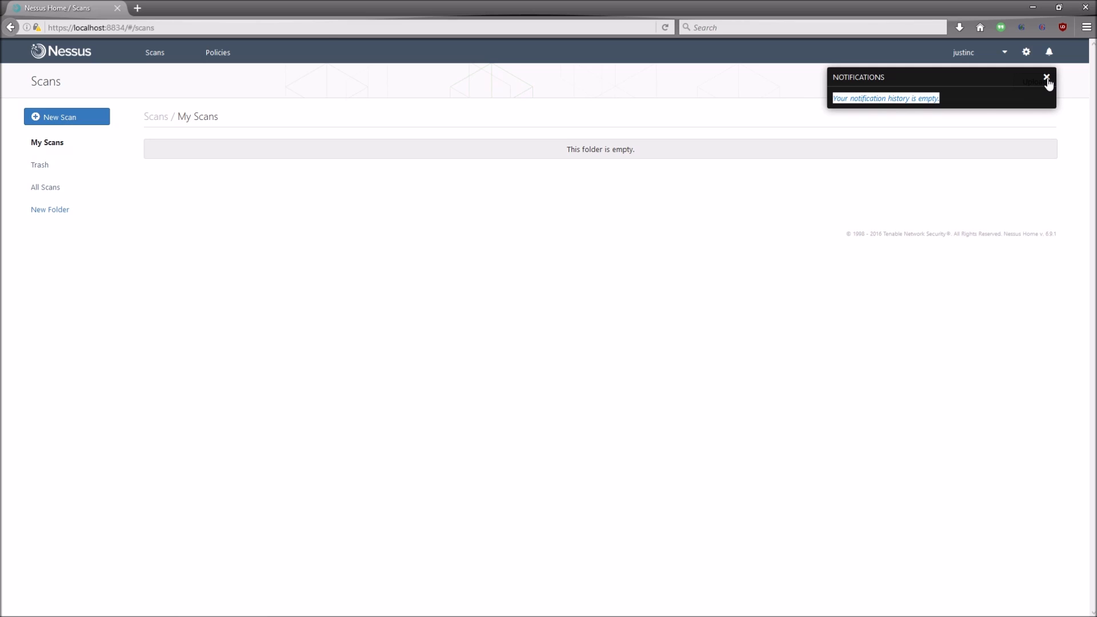
click(1046, 78)
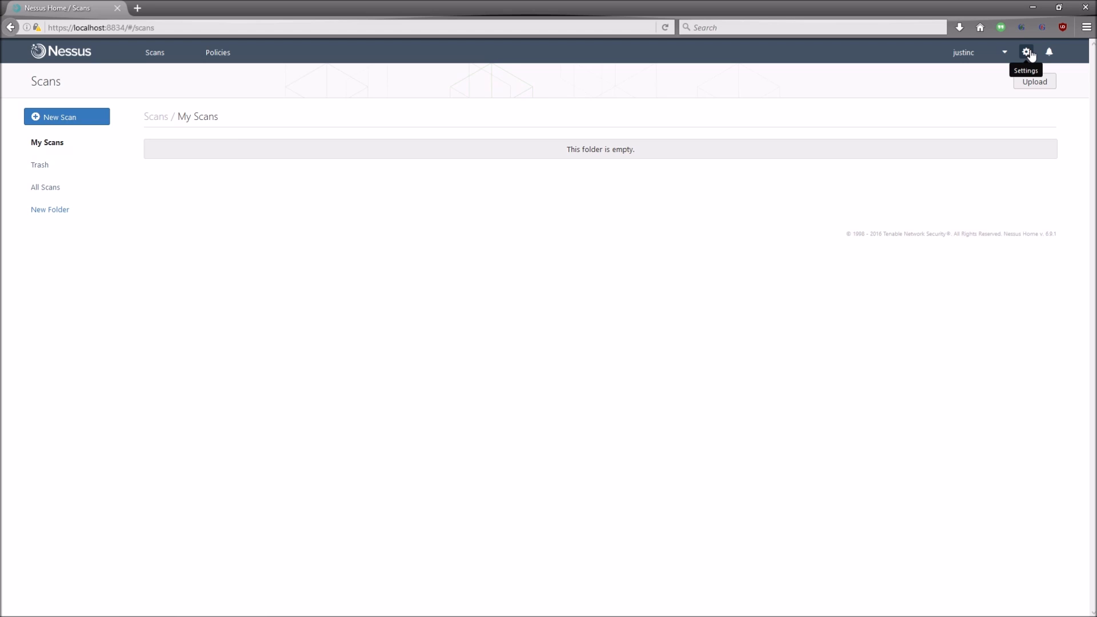
Step: In Settings, review the WINDOWS scanner overview and Software Update page, then show Accounts
click(1031, 55)
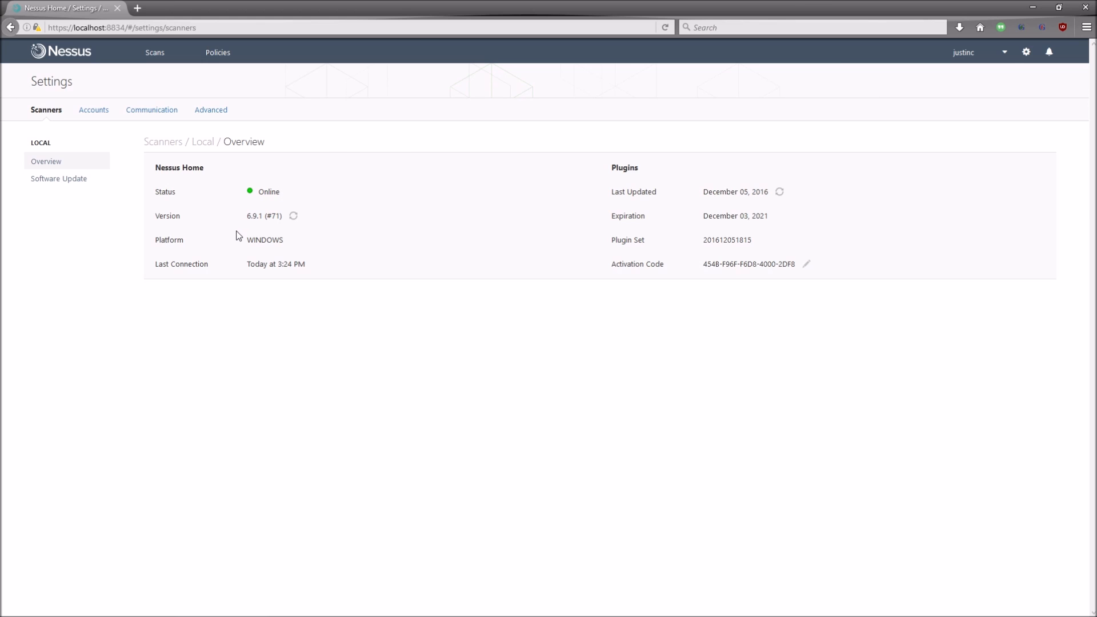
drag(246, 240, 285, 242)
click(318, 276)
click(70, 186)
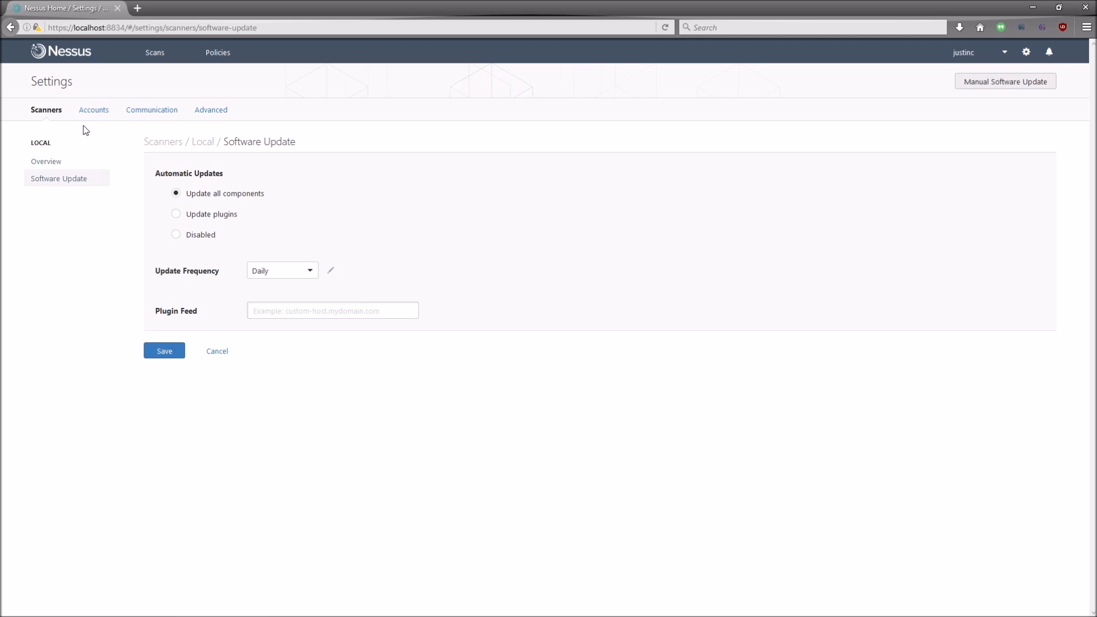
click(97, 112)
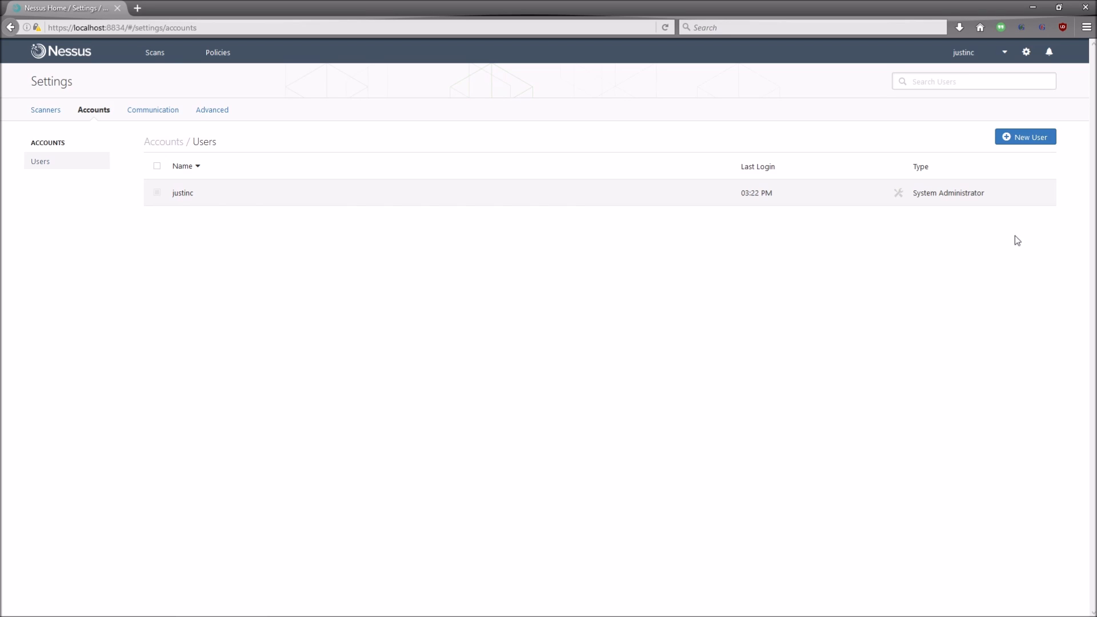
Step: Start a new user, toggle its role between Standard and System Administrator, then view Communication
click(1019, 145)
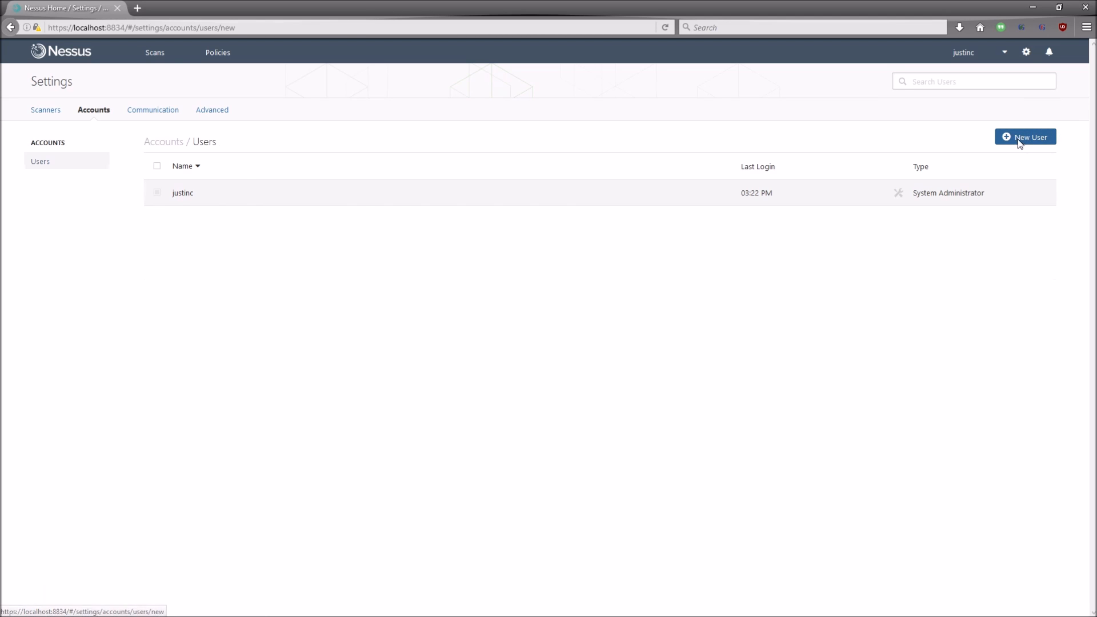
click(412, 266)
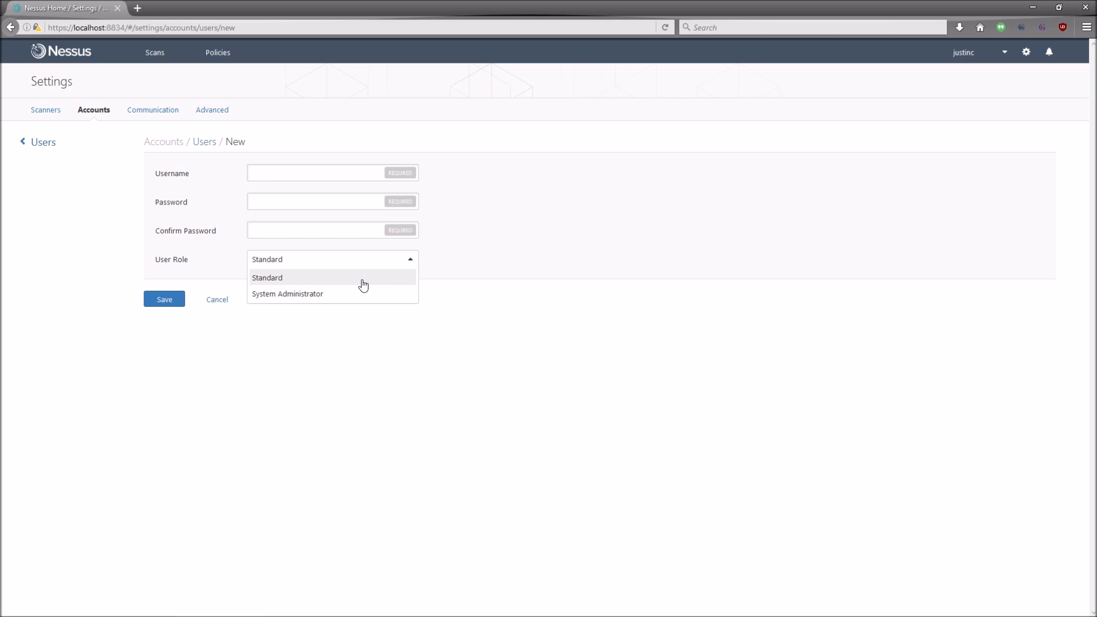
click(517, 295)
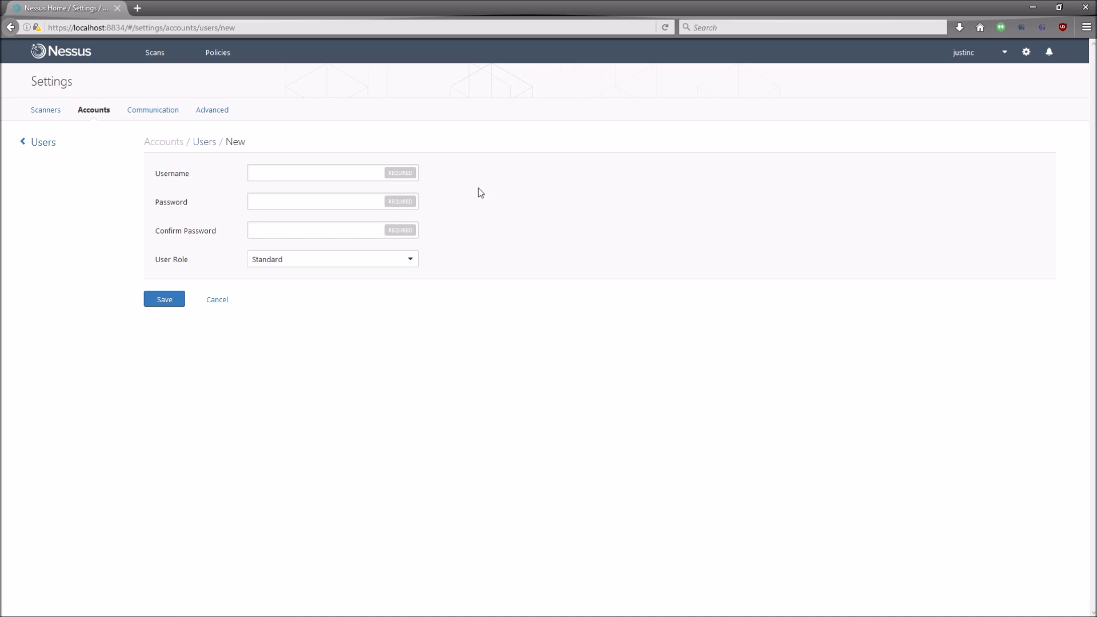
click(410, 264)
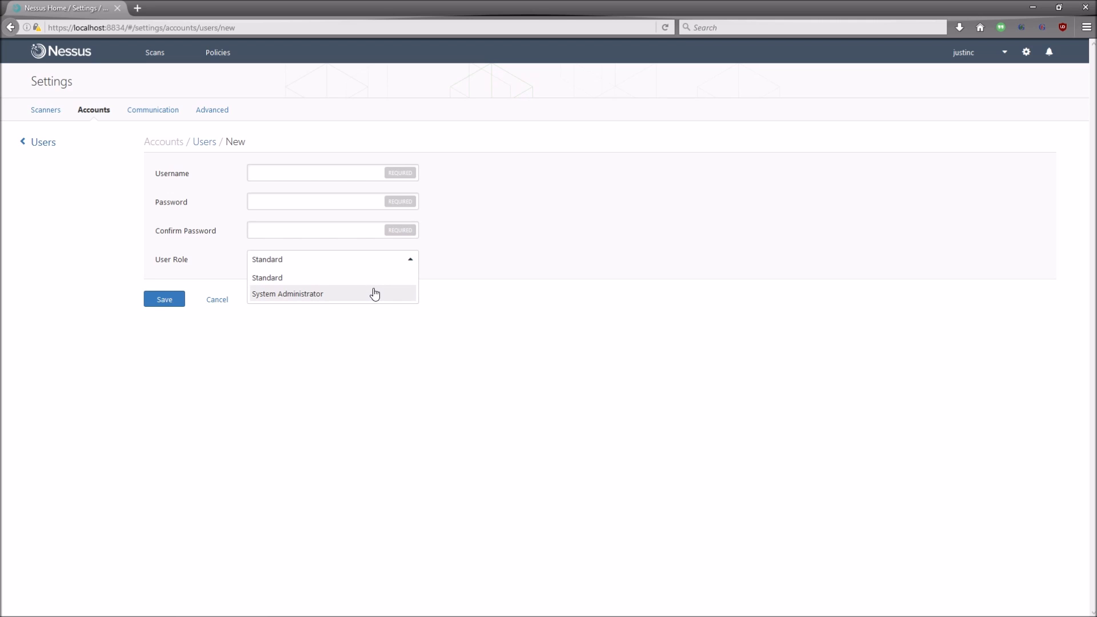
click(375, 294)
click(394, 263)
click(385, 278)
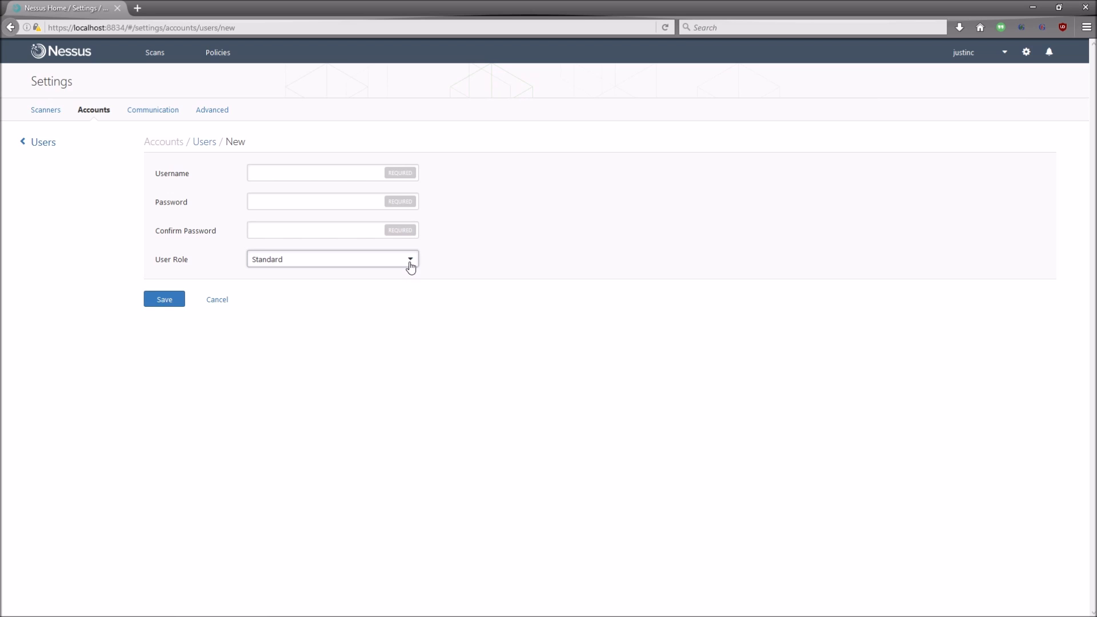
click(411, 267)
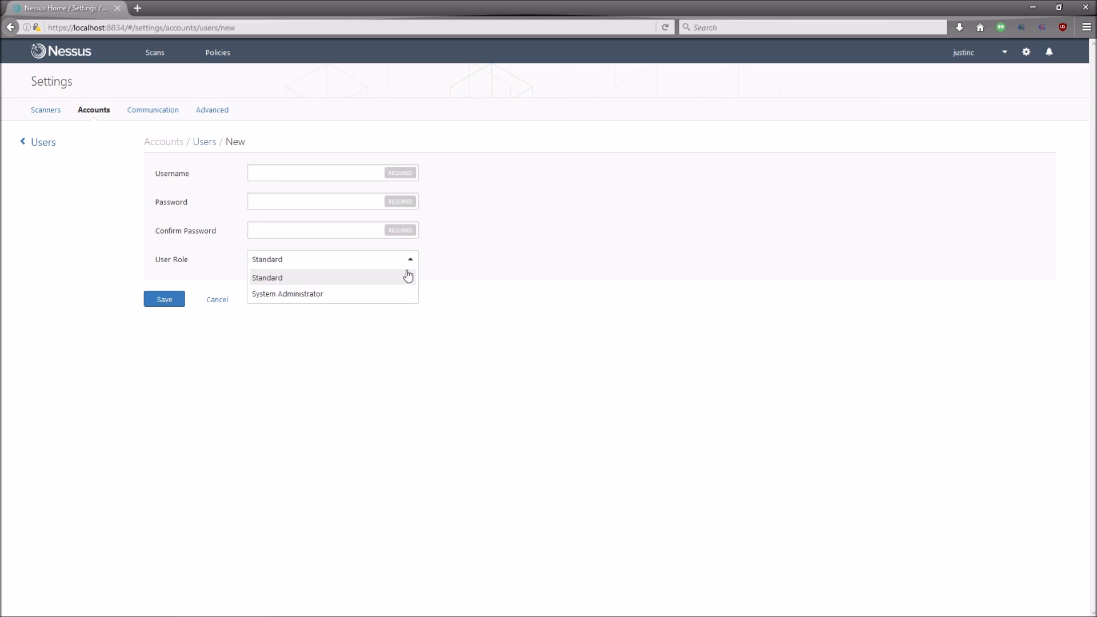
click(380, 295)
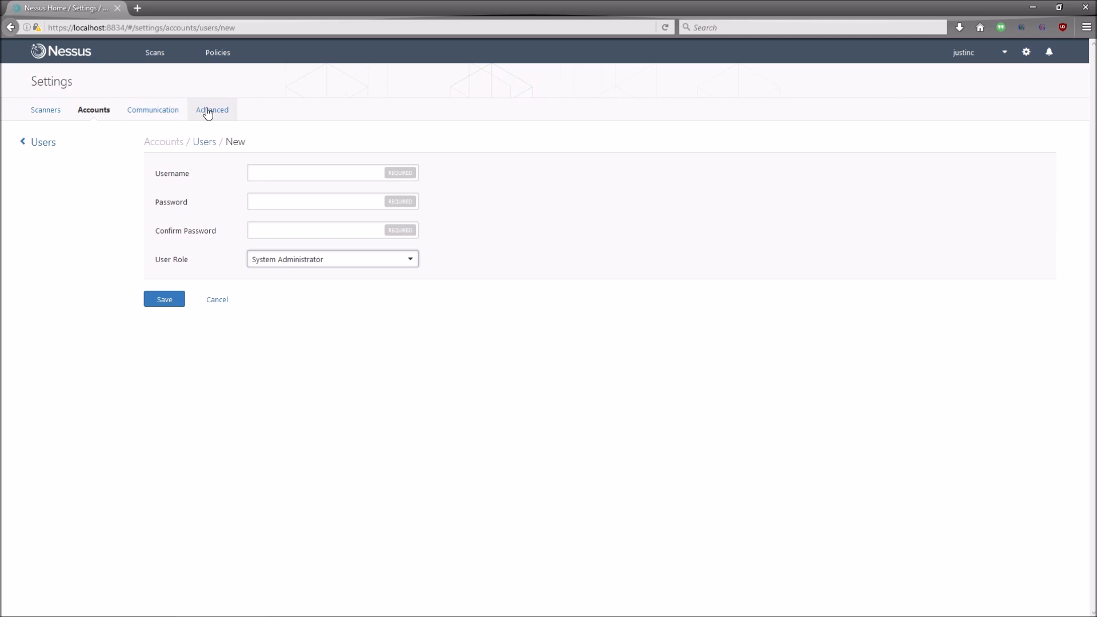
click(173, 114)
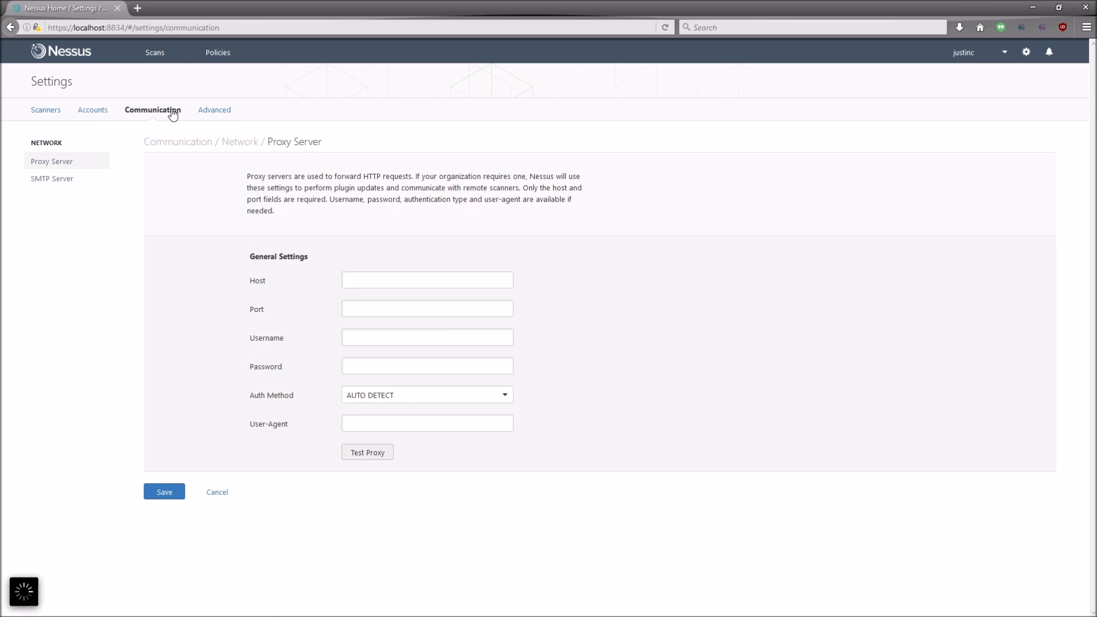
Step: Scroll through the Advanced settings table
click(218, 118)
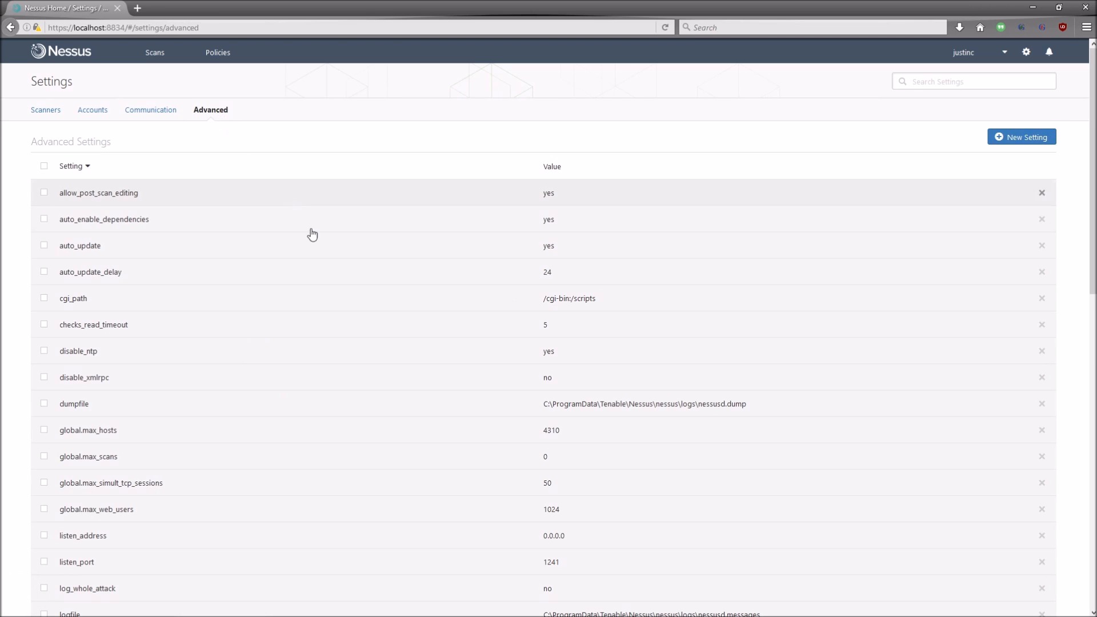
scroll(358, 286, down, 2)
scroll(359, 285, up, 1)
scroll(358, 285, up, 1)
scroll(343, 249, down, 10)
scroll(346, 253, up, 10)
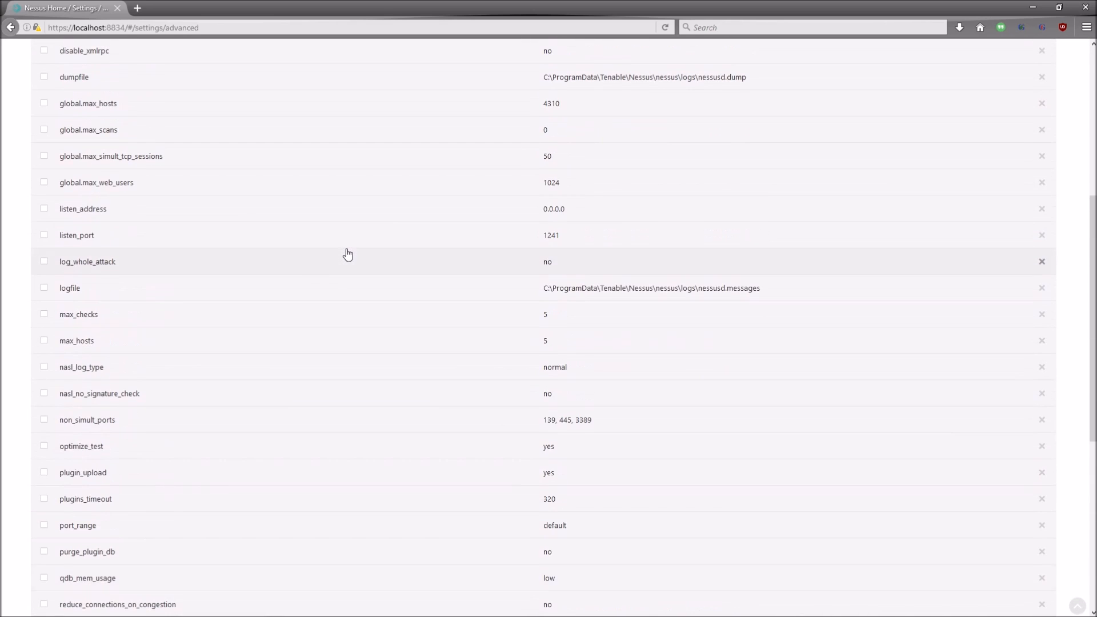
Step: Check the Proxy Server and SMTP Server settings, then return to the Scans list
click(147, 112)
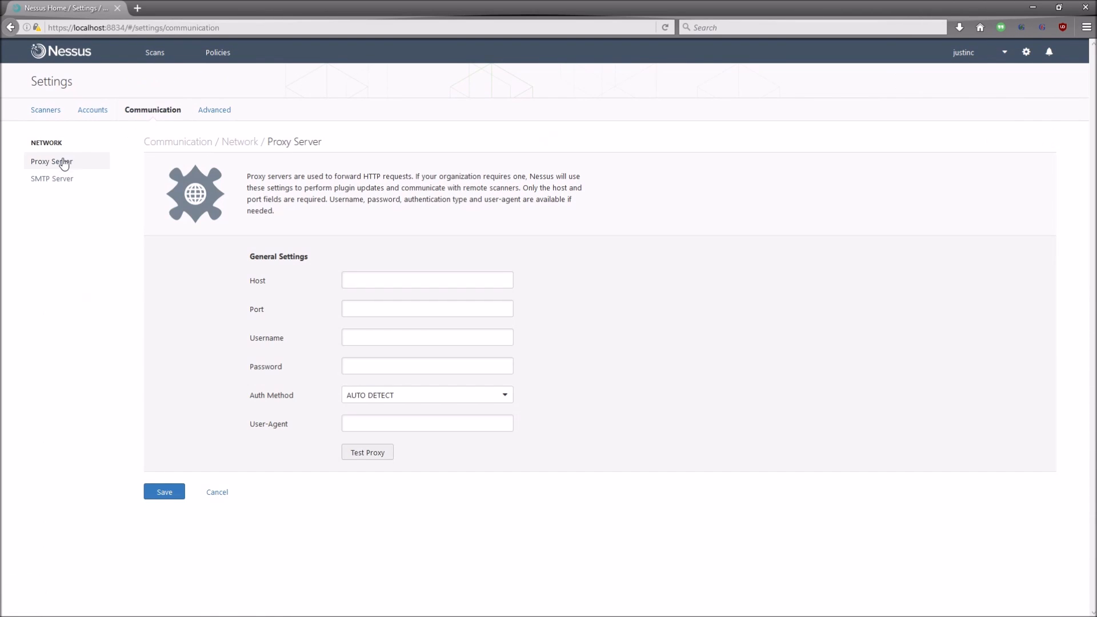
click(67, 177)
click(65, 165)
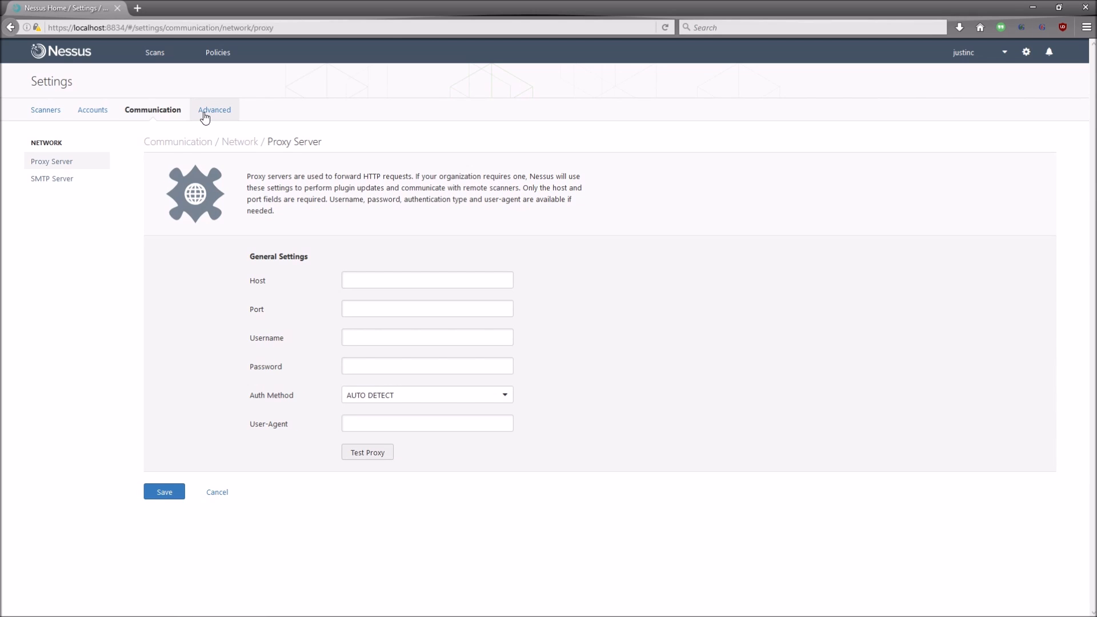
click(160, 62)
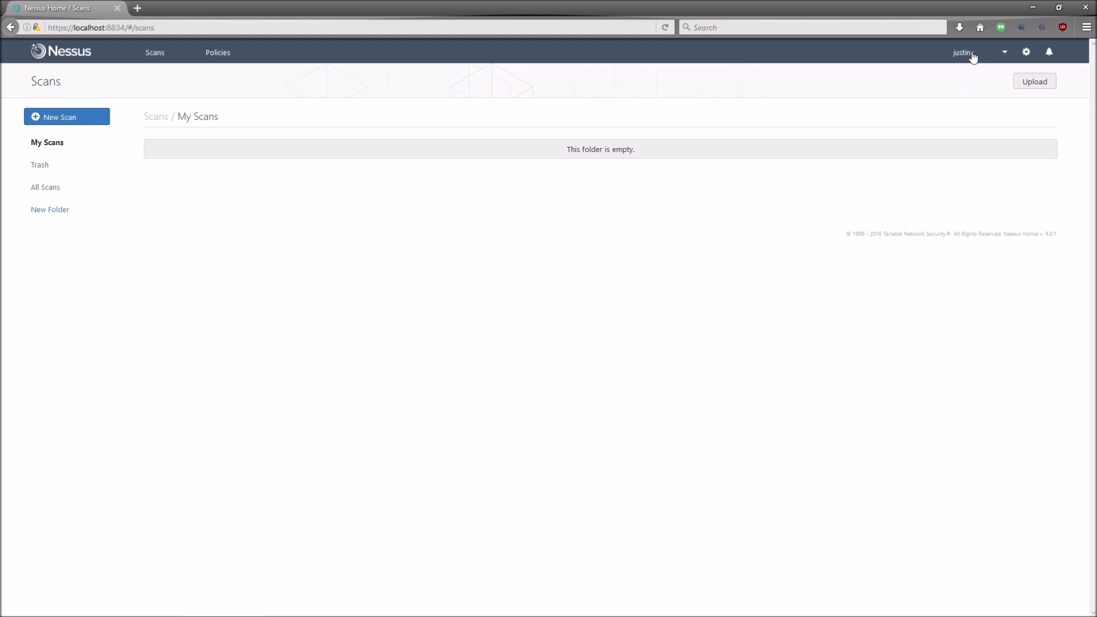
Step: Open User Profile from the account menu and view Change Password, Plugin Rules and API Keys
click(1004, 52)
click(982, 79)
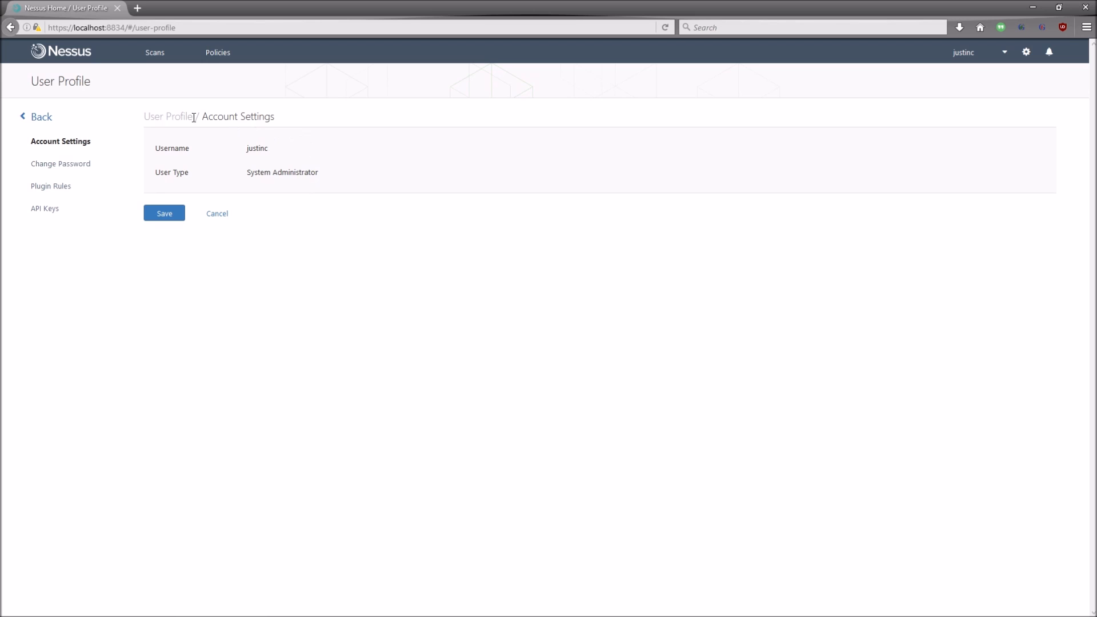
drag(142, 116, 316, 172)
click(60, 164)
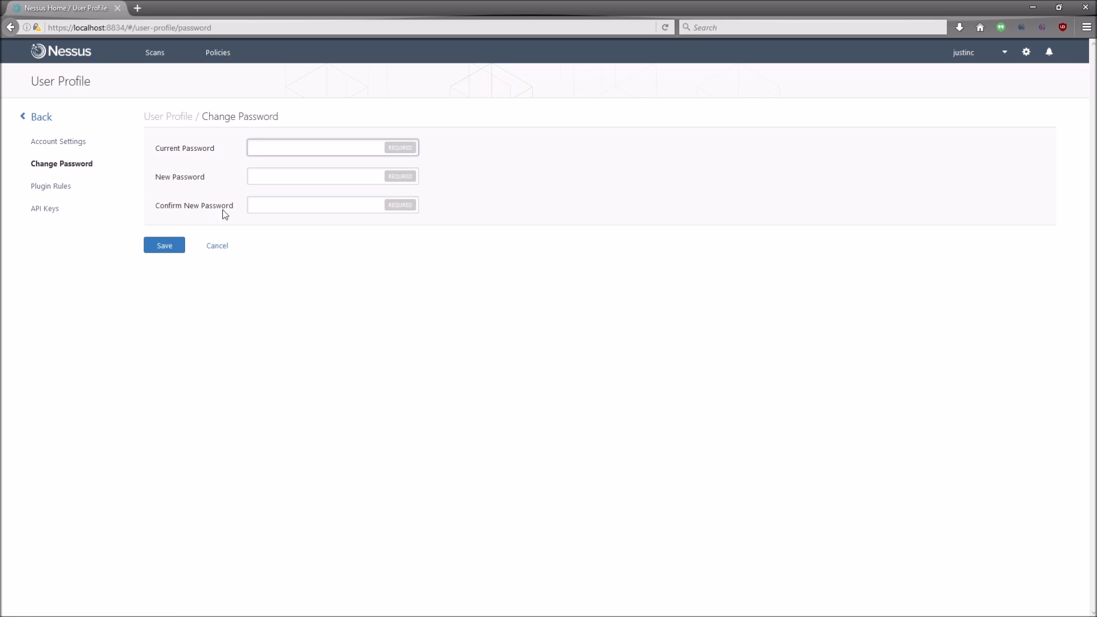
click(59, 191)
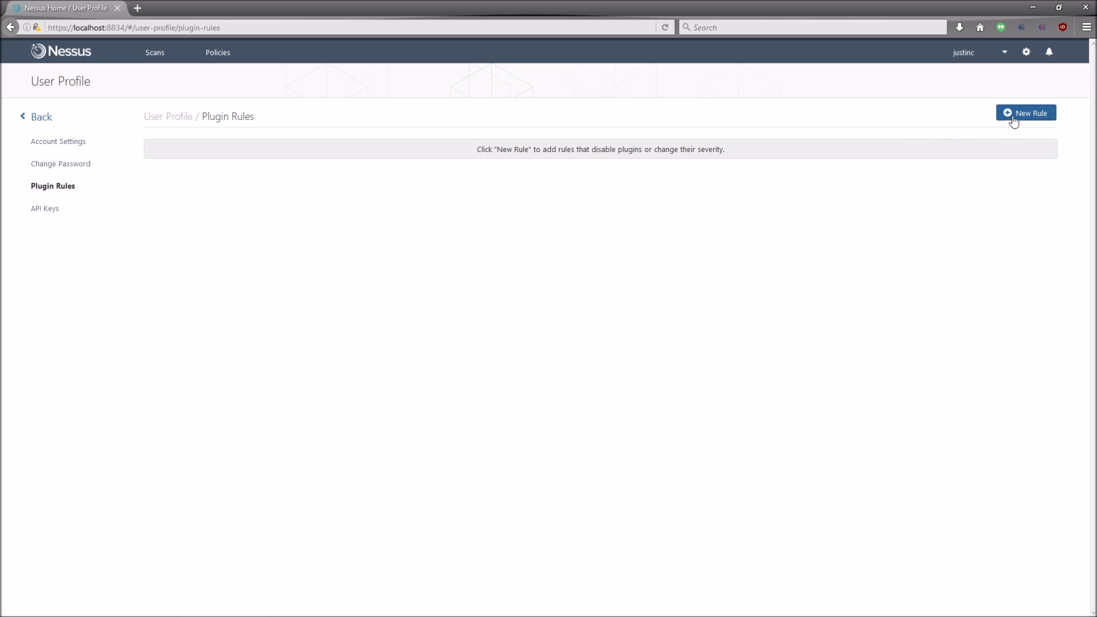
click(45, 208)
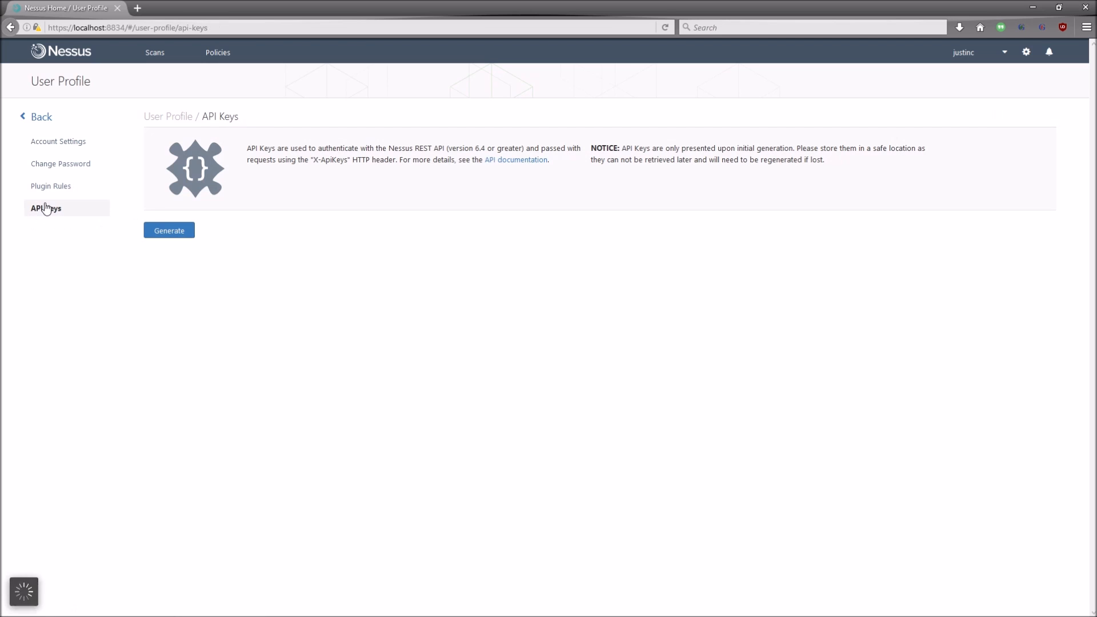
click(52, 192)
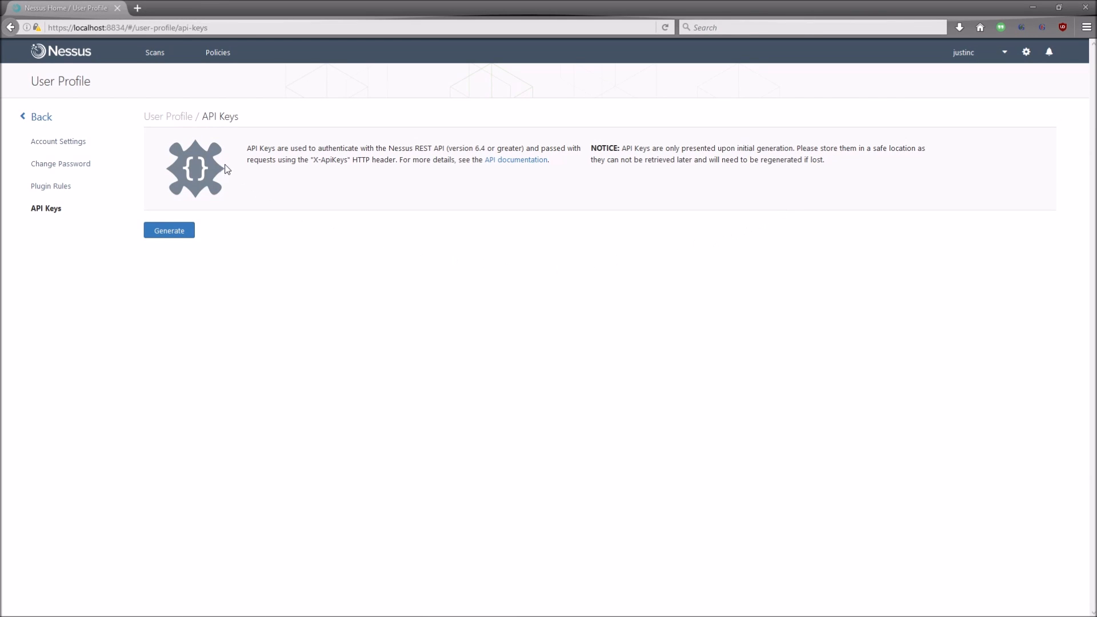
Step: Return to the Scans list and open the New Scan template library
click(159, 56)
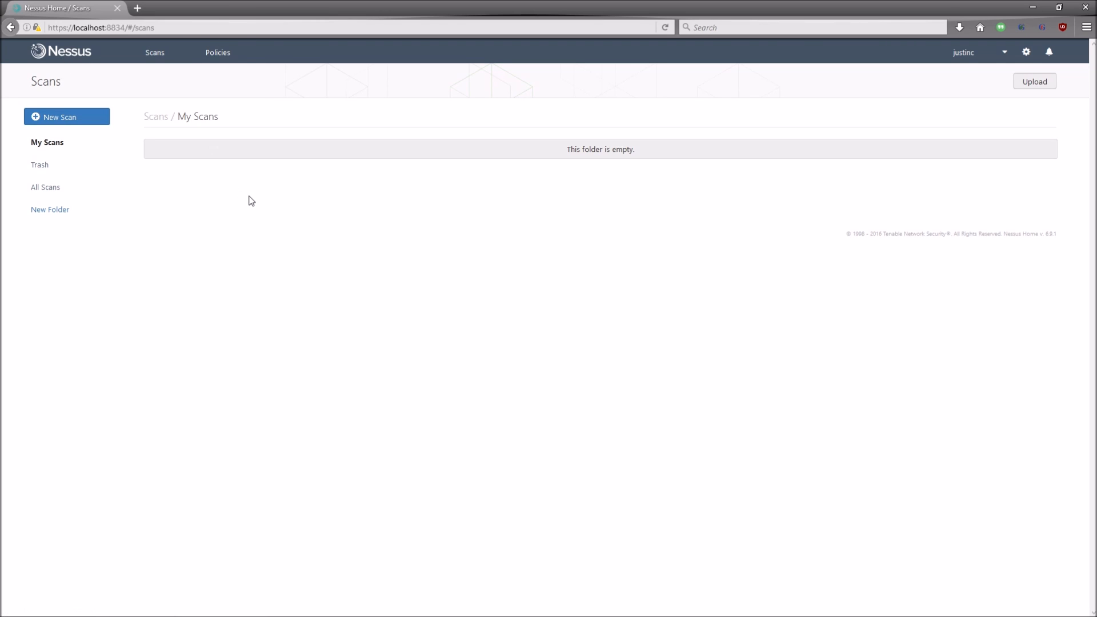
click(44, 114)
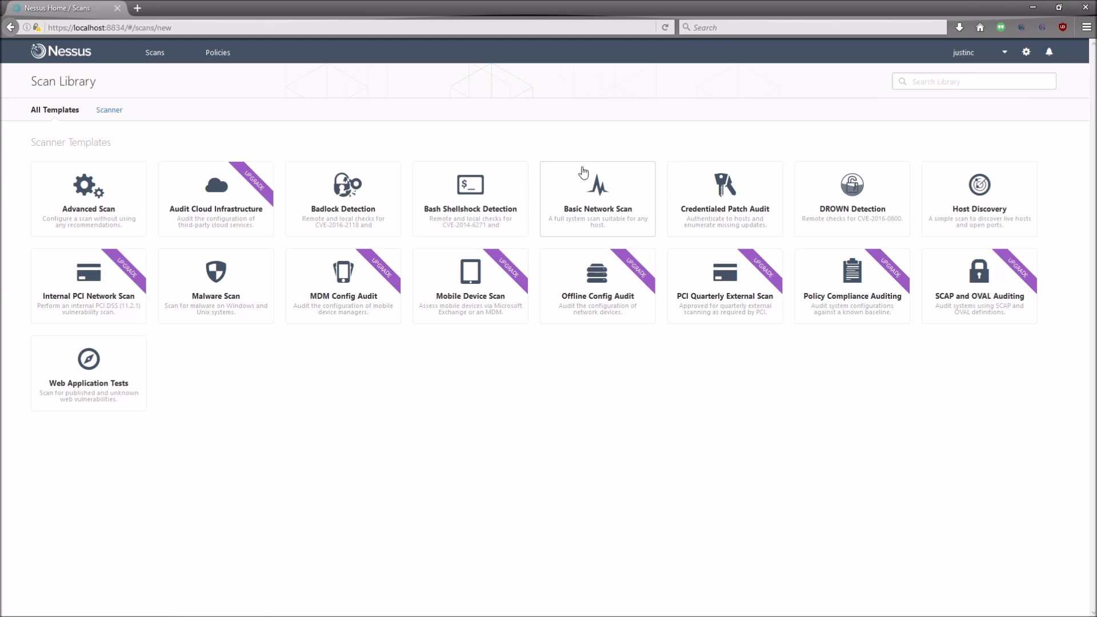
Step: Pick the Basic Network Scan template from the Scan Library
click(606, 195)
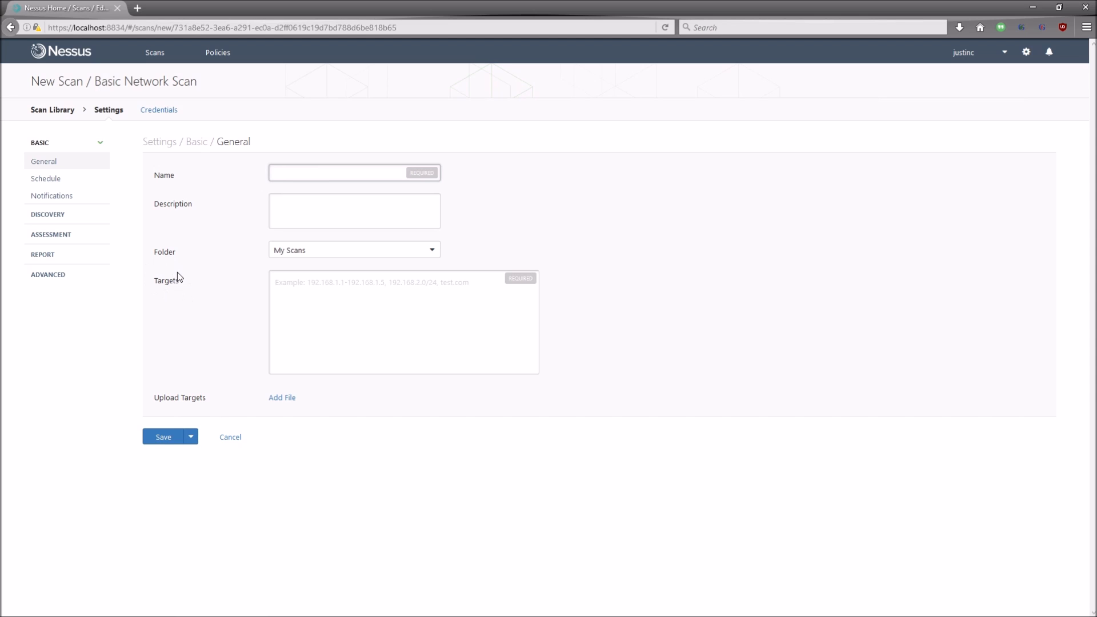
Step: Enter 'Basic Scan' as the scan name and confirm My Scans as its folder
text(Gen)
key(ctrl+a)
text(Basic Scan)
click(307, 206)
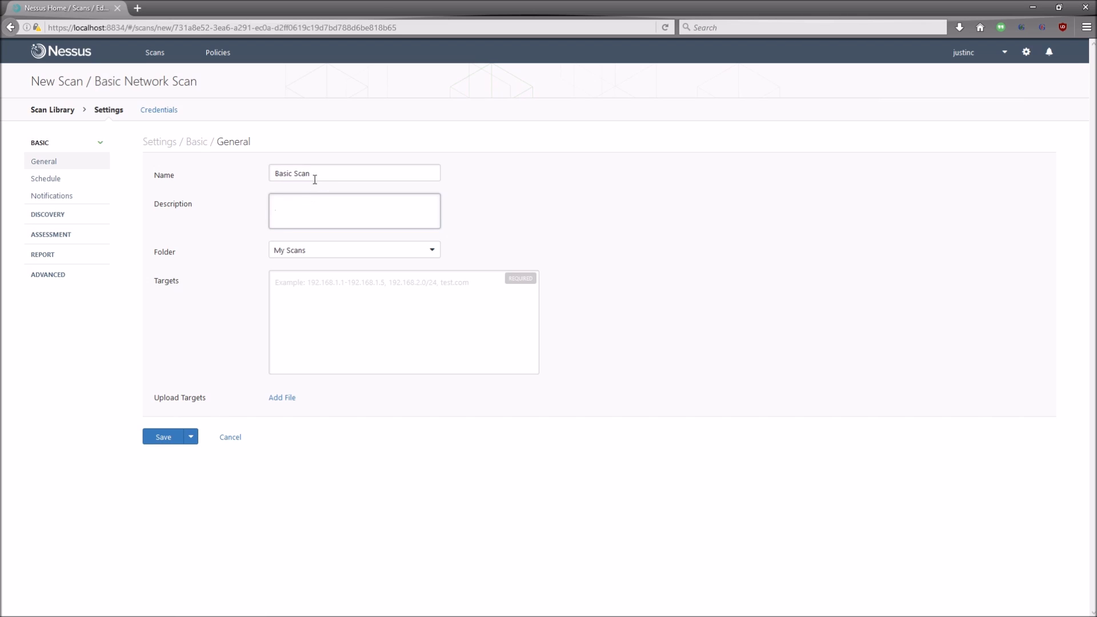
drag(313, 181, 264, 174)
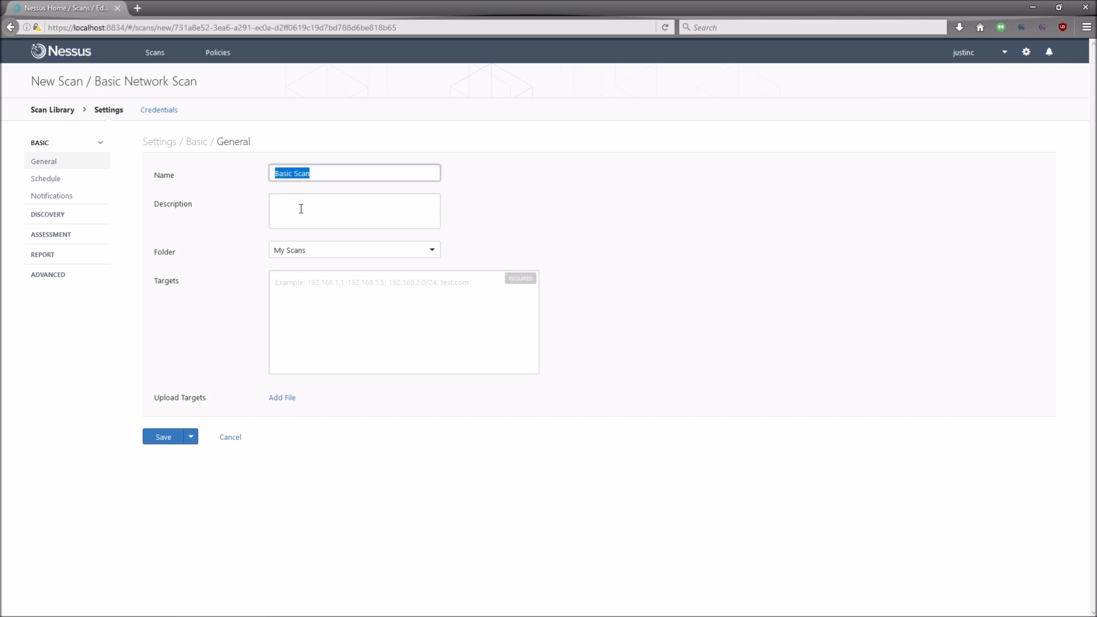
click(334, 222)
click(352, 254)
click(314, 268)
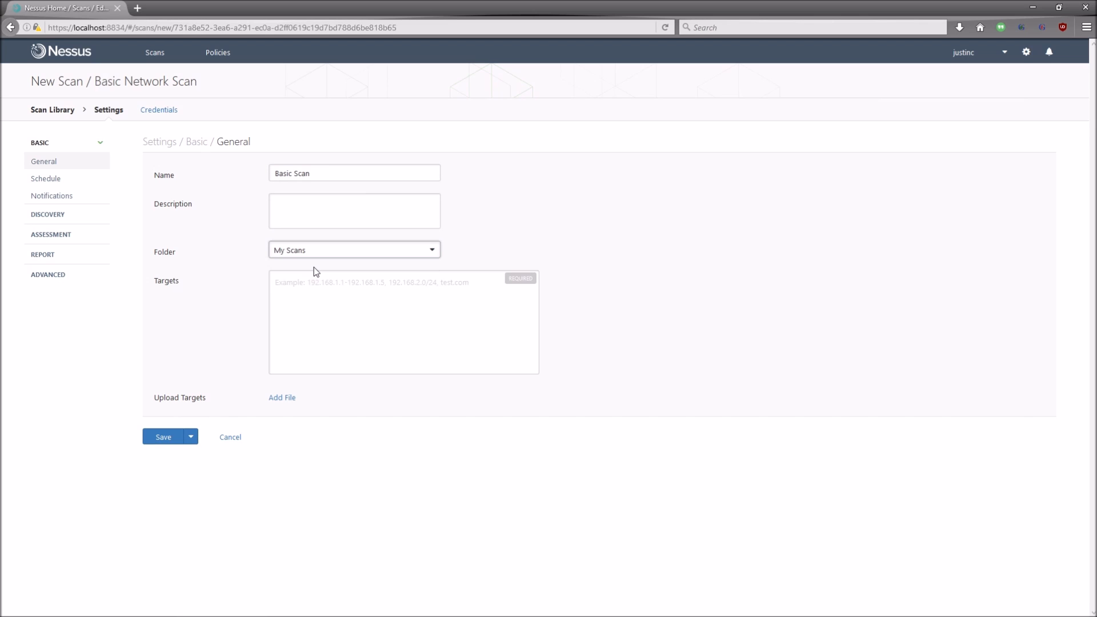
click(277, 284)
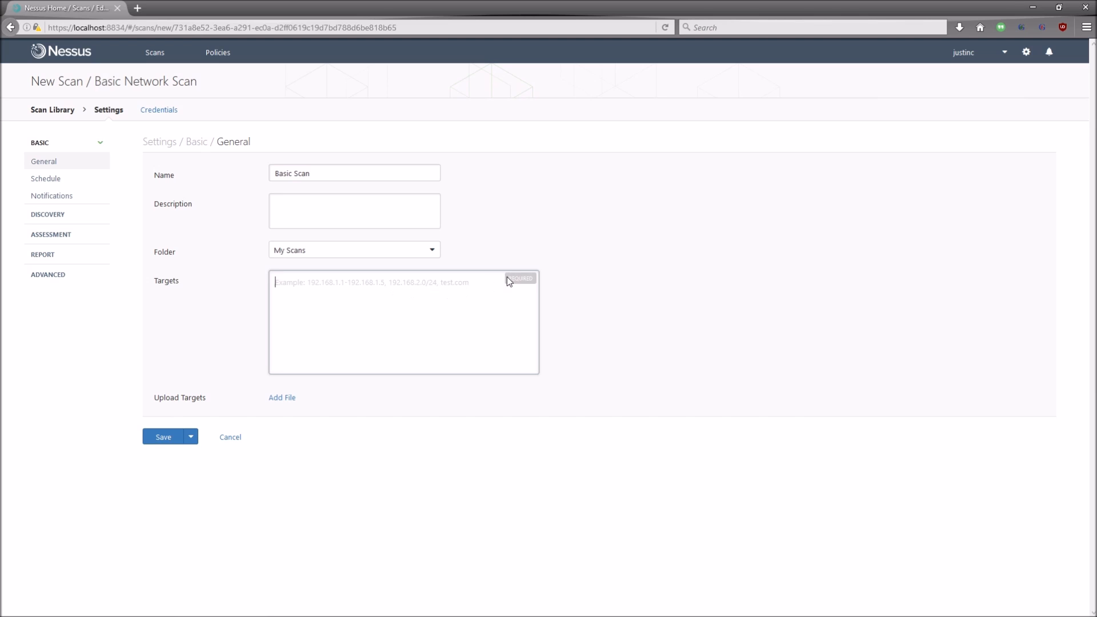
drag(511, 280, 534, 282)
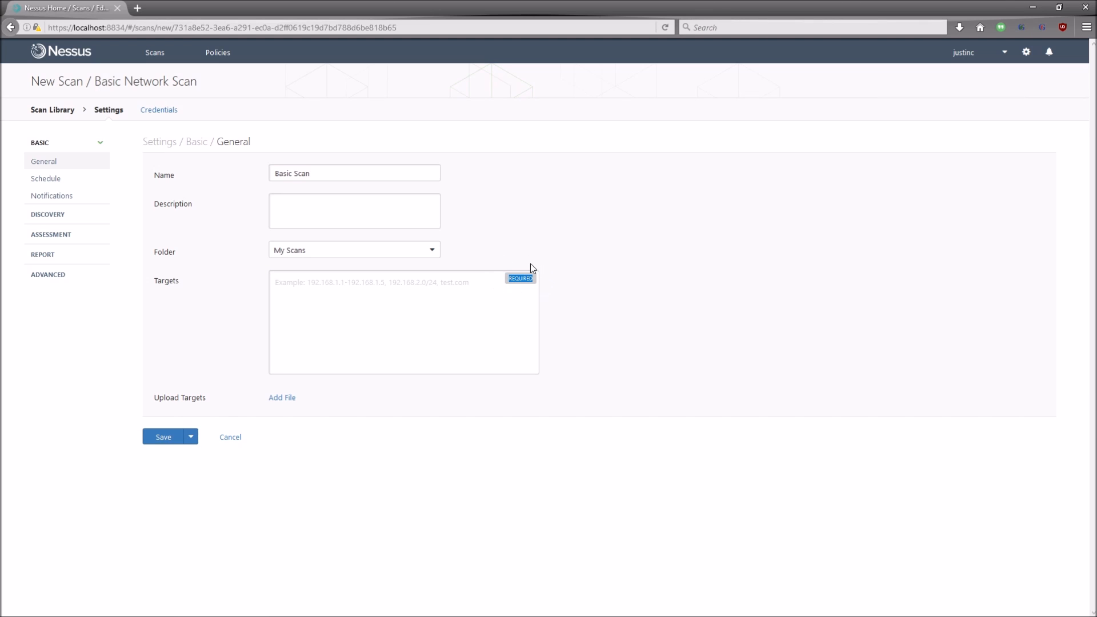
click(486, 284)
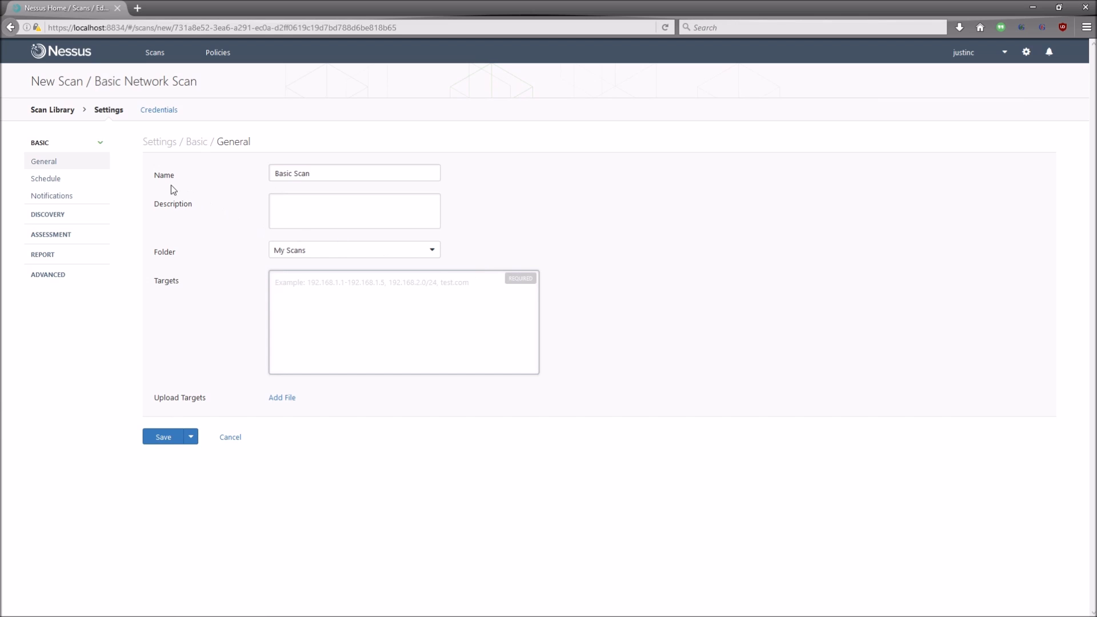
Step: Enable scheduling, inspect Launch (Once), Starts On and Timezone options, then disable scheduling again
click(70, 180)
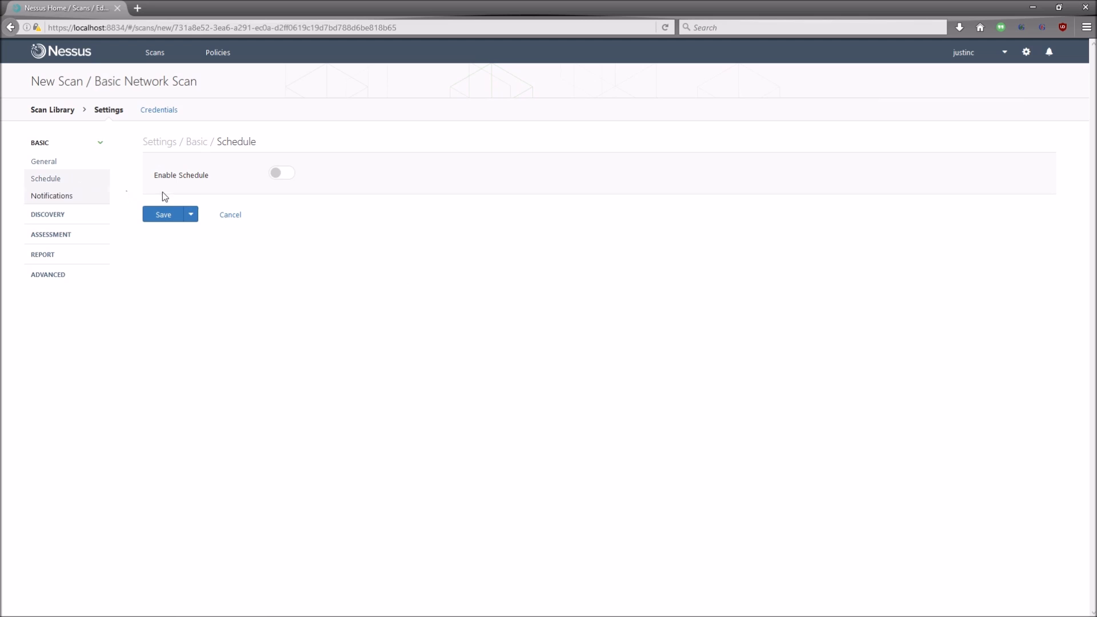
click(276, 179)
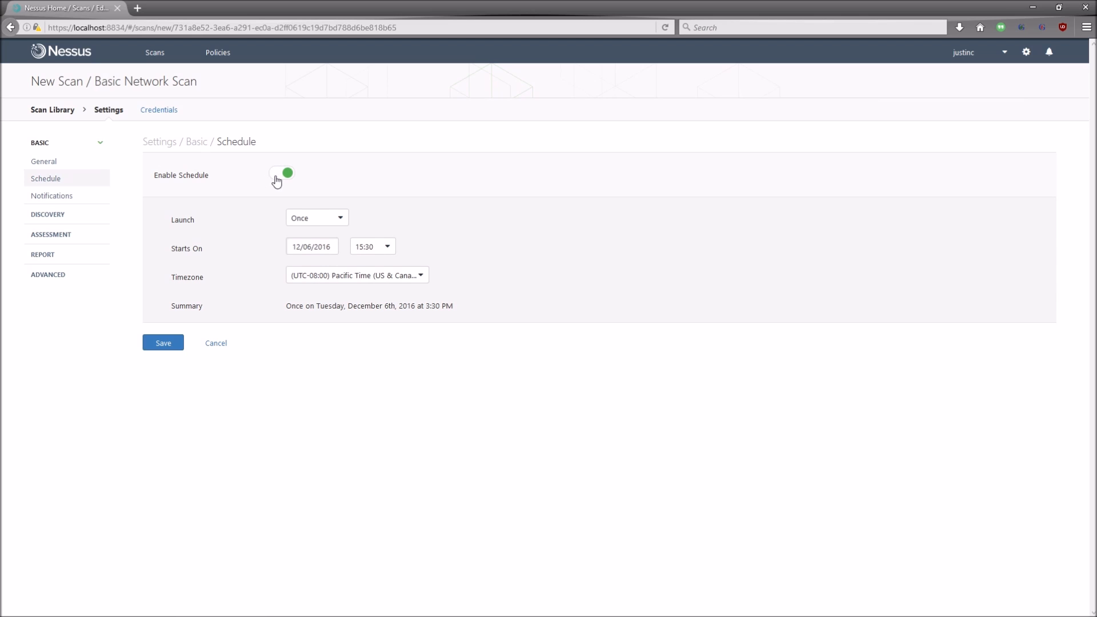
click(342, 220)
click(342, 219)
click(386, 247)
click(386, 247)
click(331, 248)
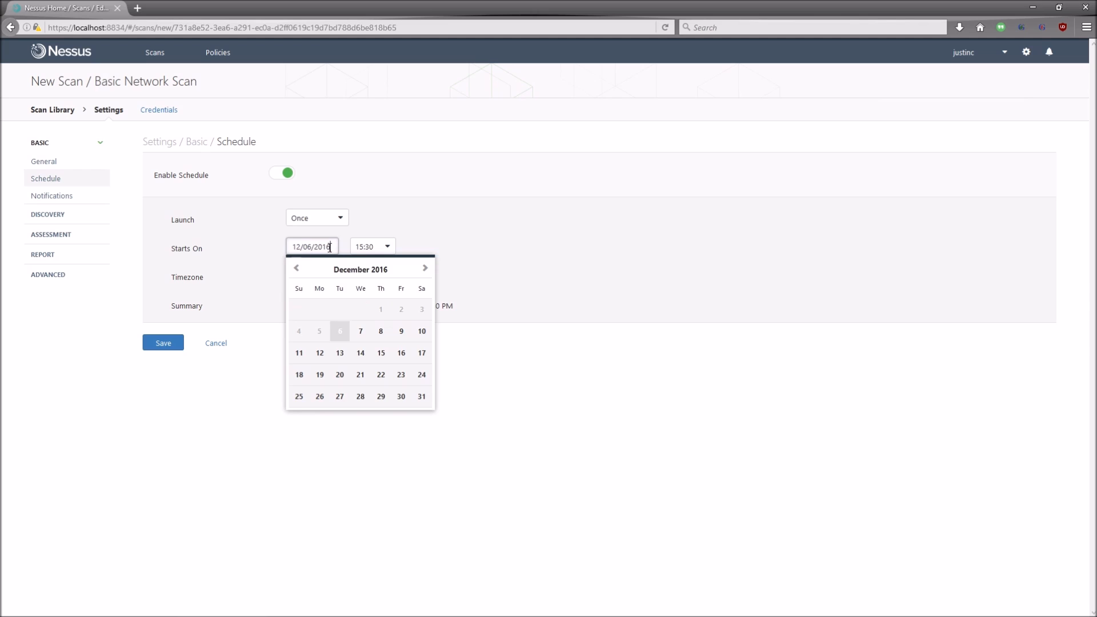
click(233, 246)
click(418, 281)
click(418, 280)
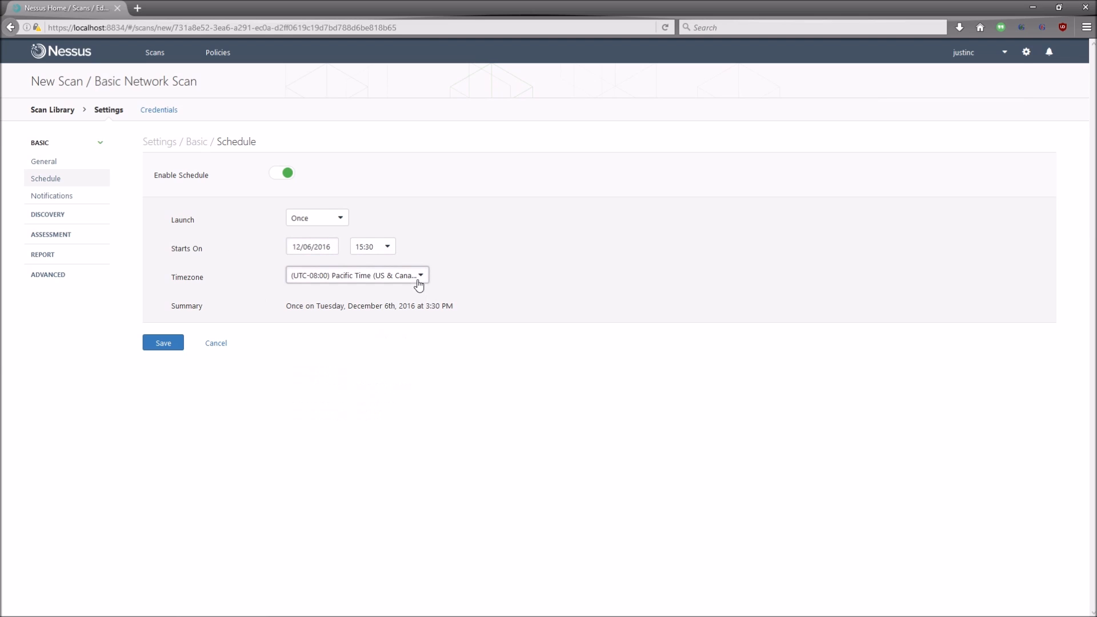
click(281, 178)
Step: Show the scan's Notifications settings and highlight the SMTP configuration warning
click(63, 198)
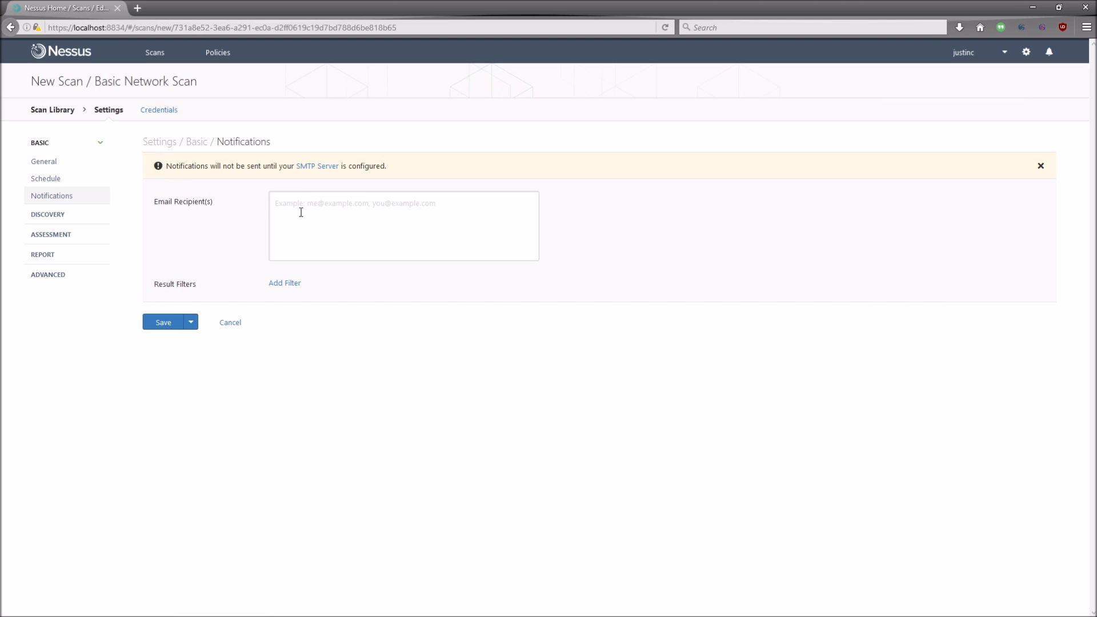
drag(297, 169, 387, 176)
click(416, 171)
Step: Review the Discovery settings with Port scan (common ports) kept, then move to Assessment
click(67, 216)
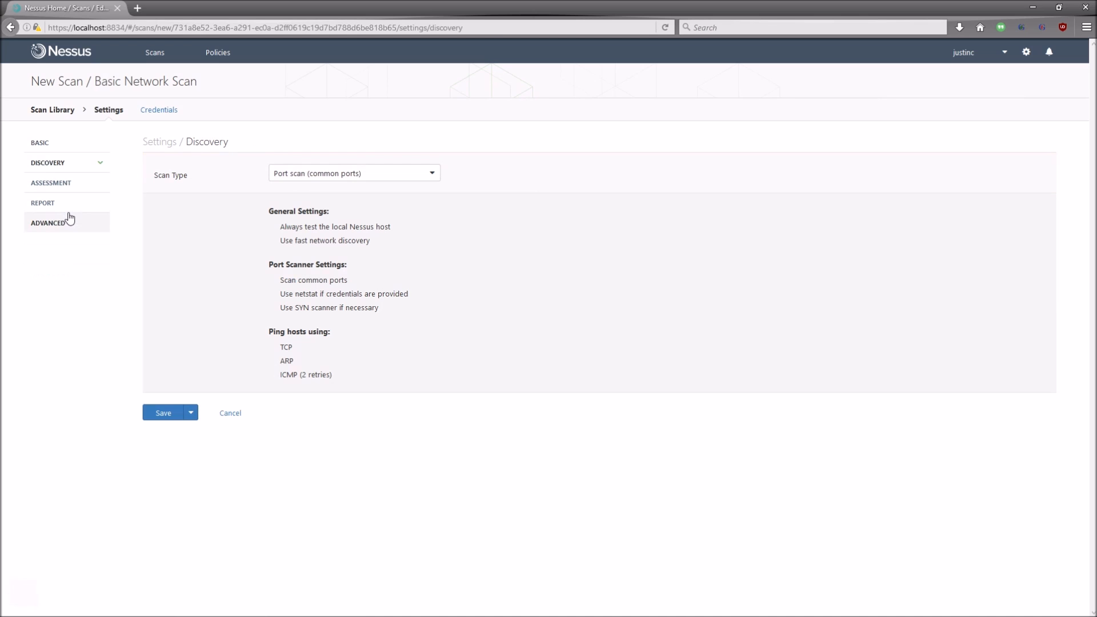
click(432, 179)
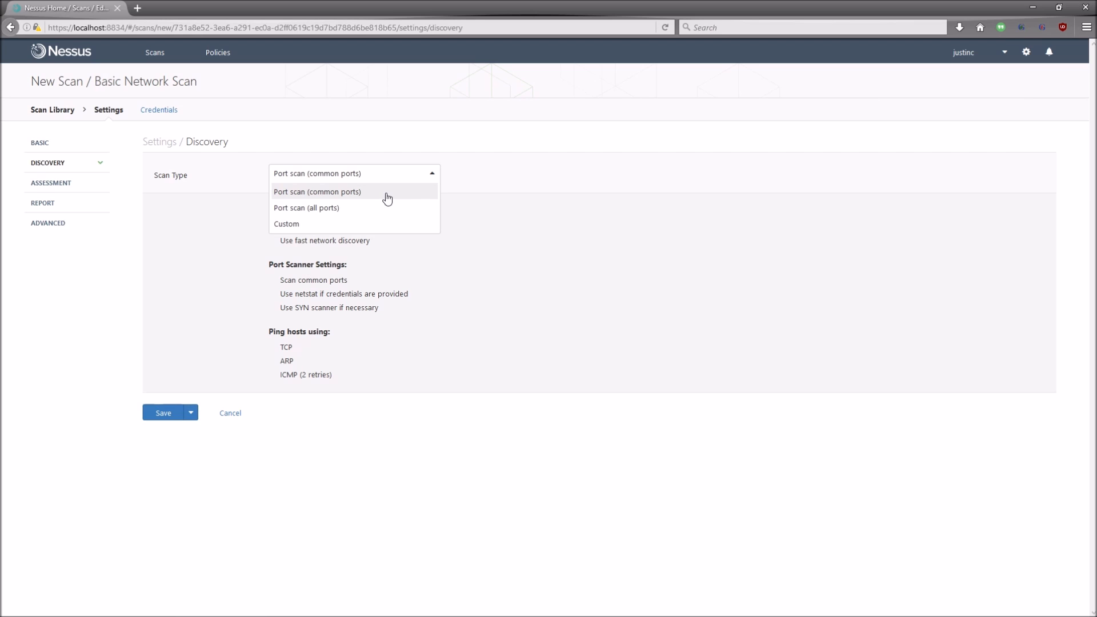
click(387, 198)
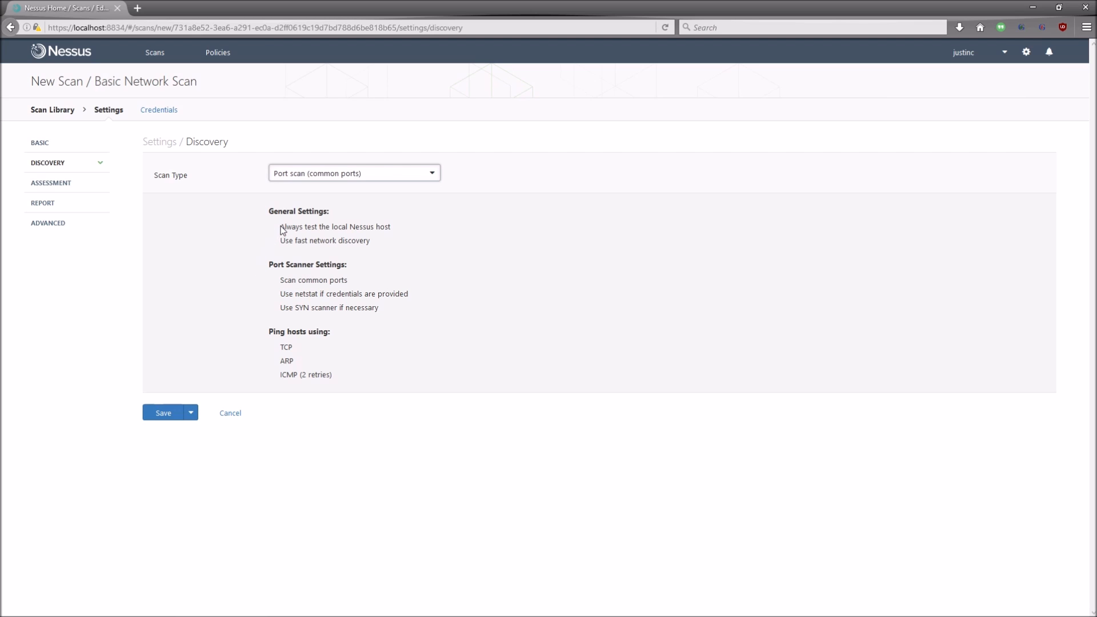
click(297, 361)
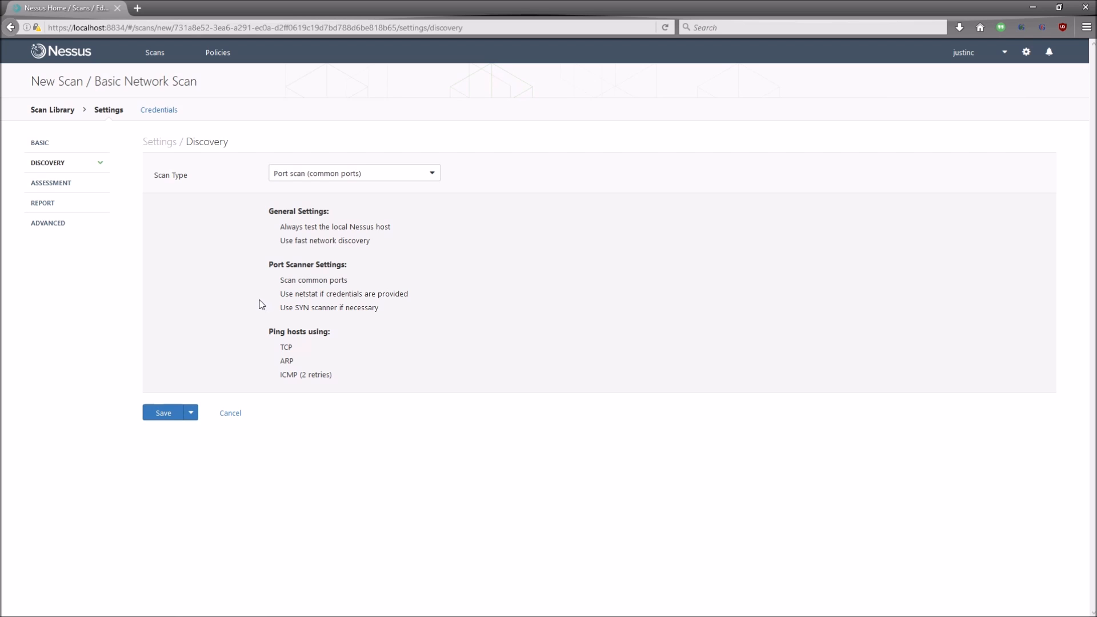
click(75, 184)
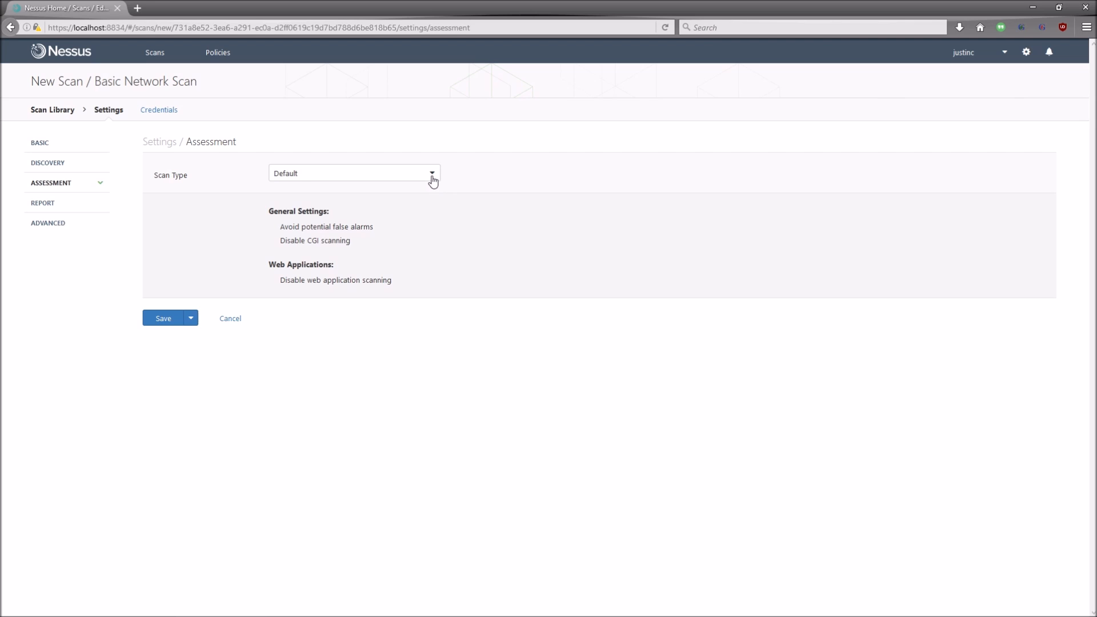
Step: Keep Default as the assessment scan type and go to the Report settings
click(433, 179)
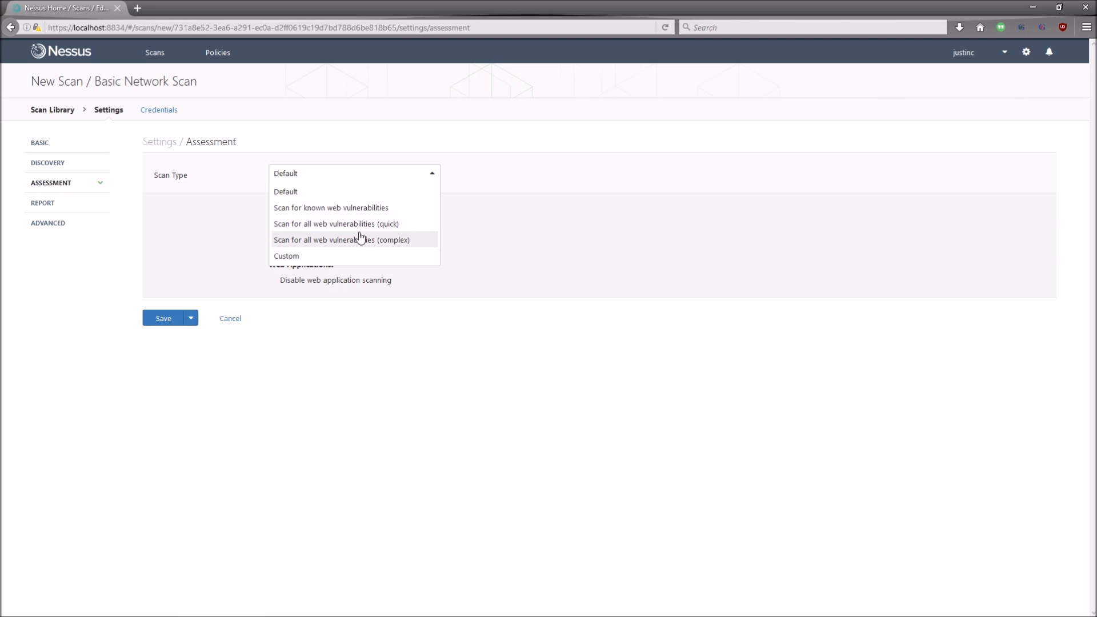
click(282, 278)
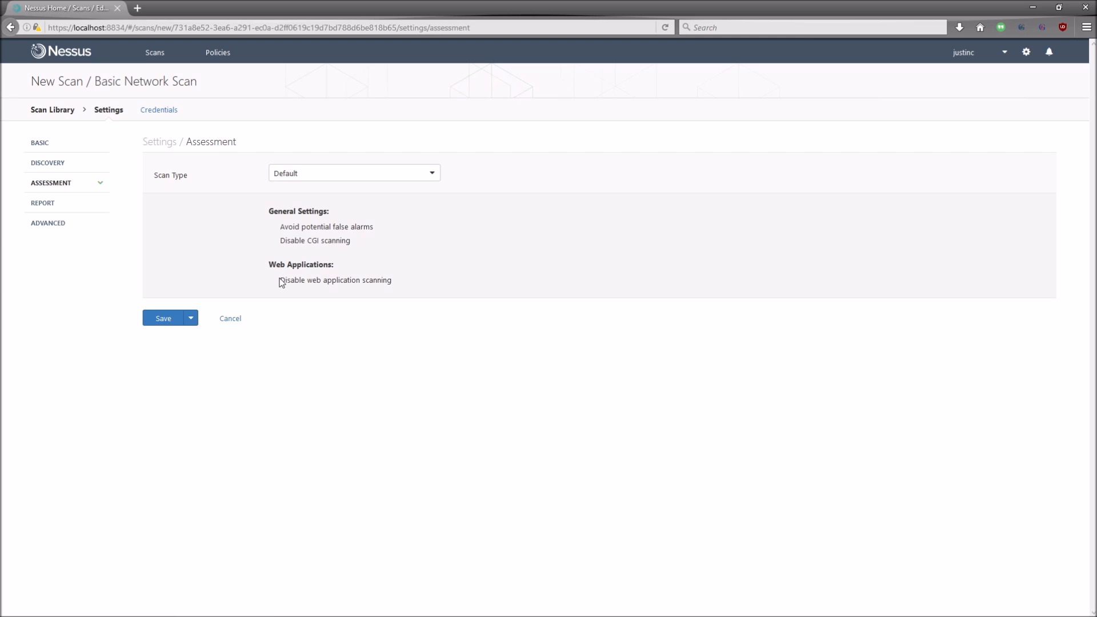
click(84, 210)
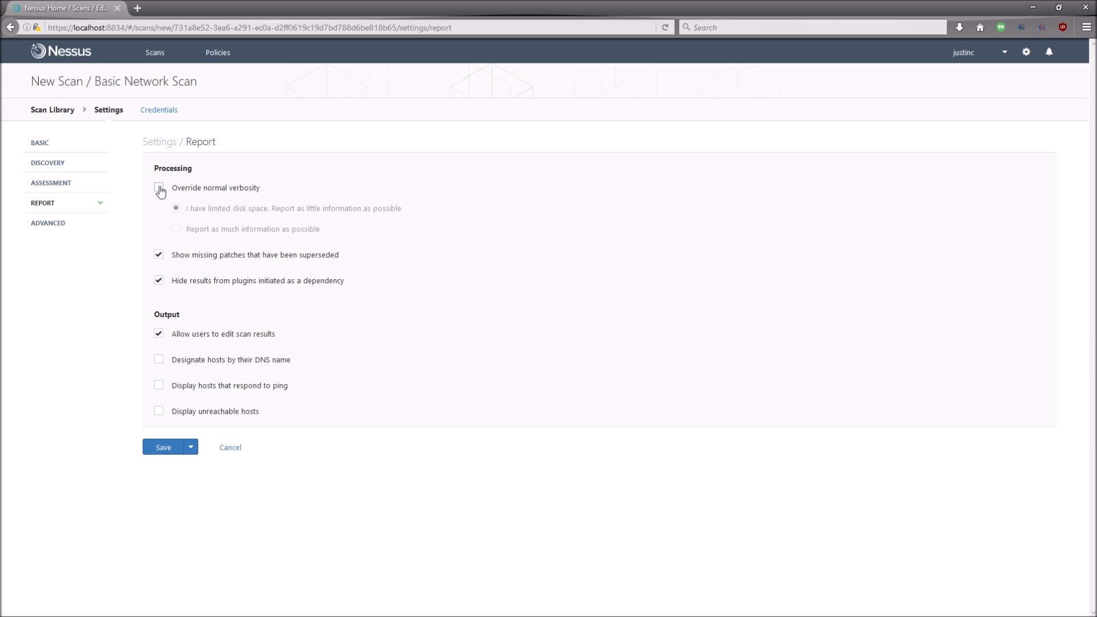
click(159, 188)
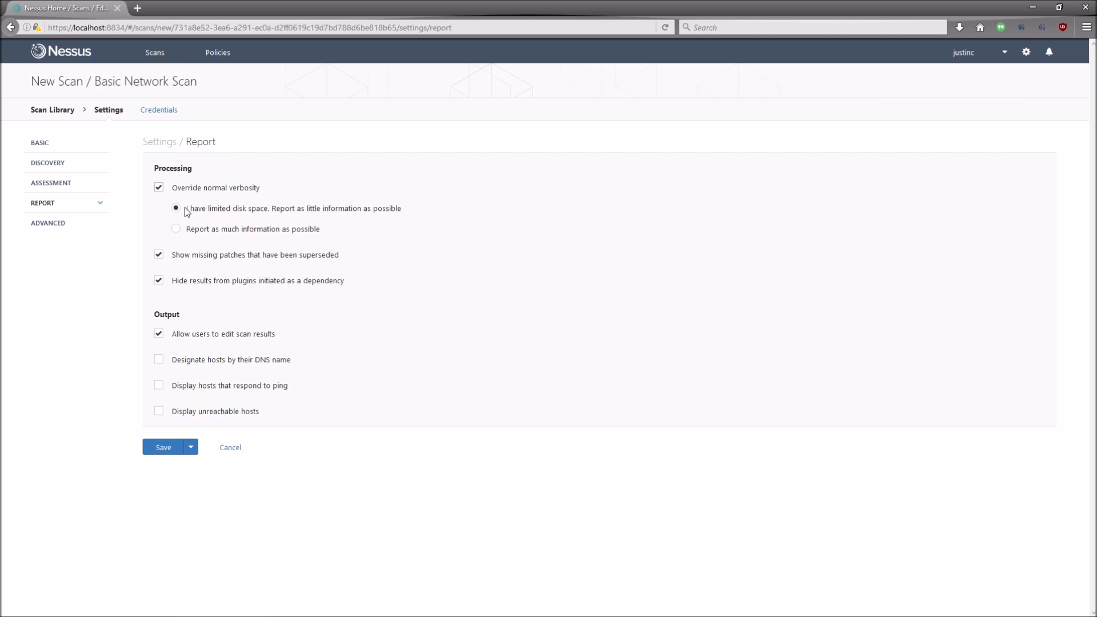
drag(187, 209, 406, 213)
click(411, 213)
drag(319, 229, 186, 231)
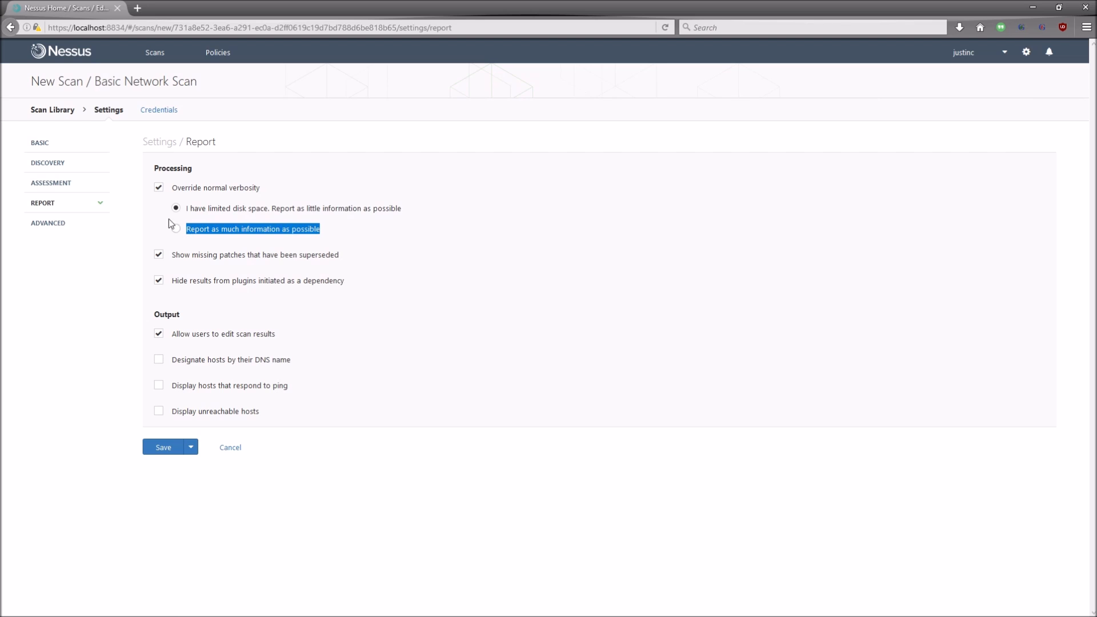
click(160, 189)
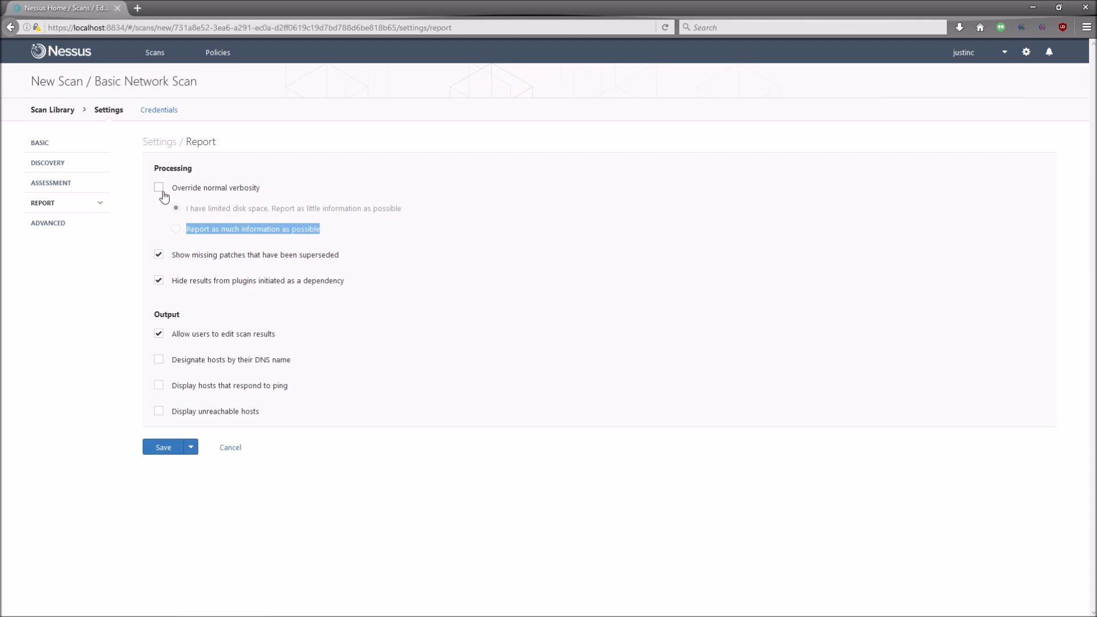
click(159, 360)
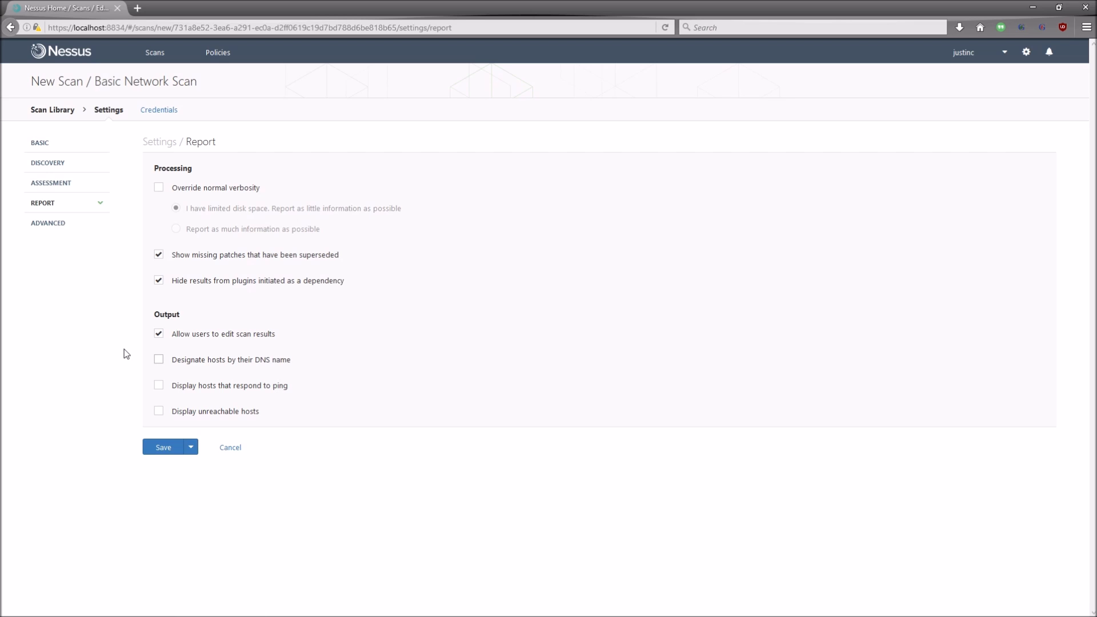
Step: Review Advanced performance options with Scan Type left at Default, then go to Credentials
click(66, 232)
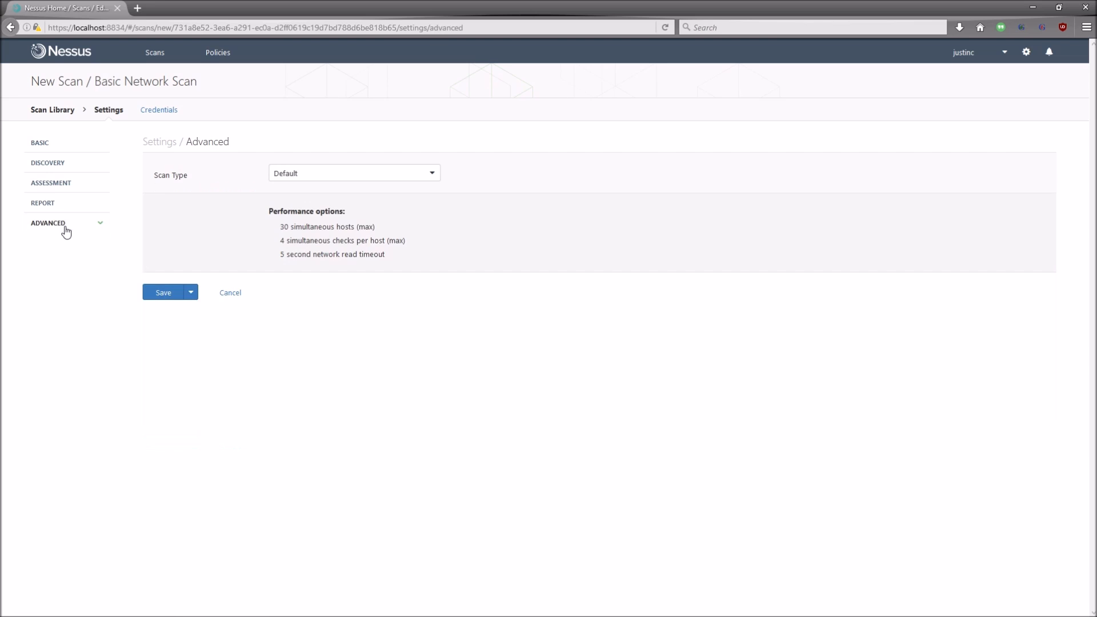
click(432, 182)
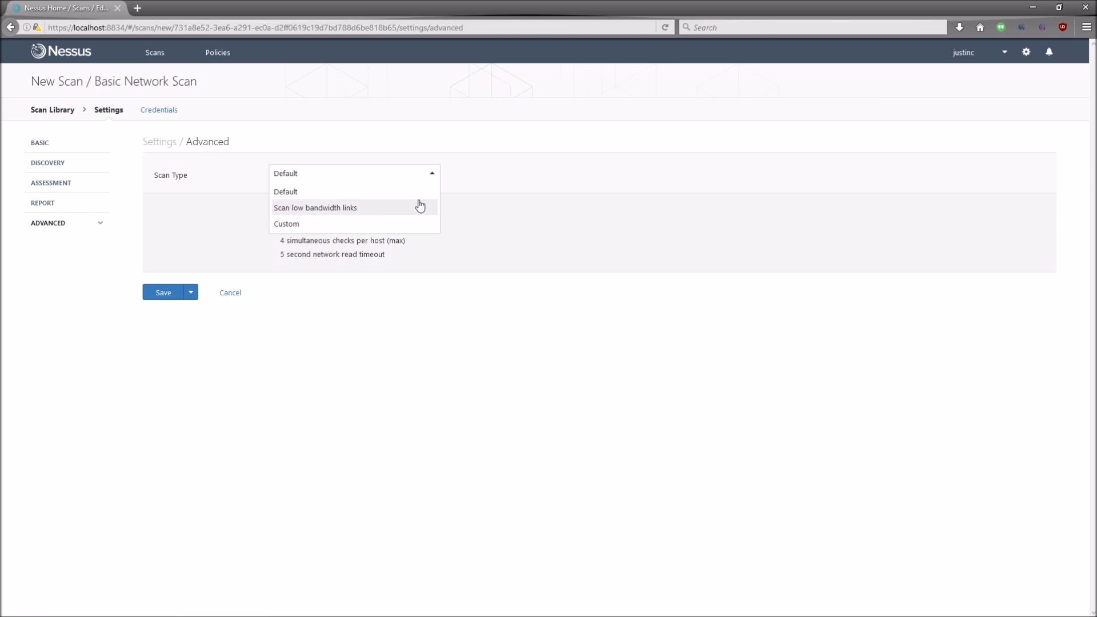
click(418, 196)
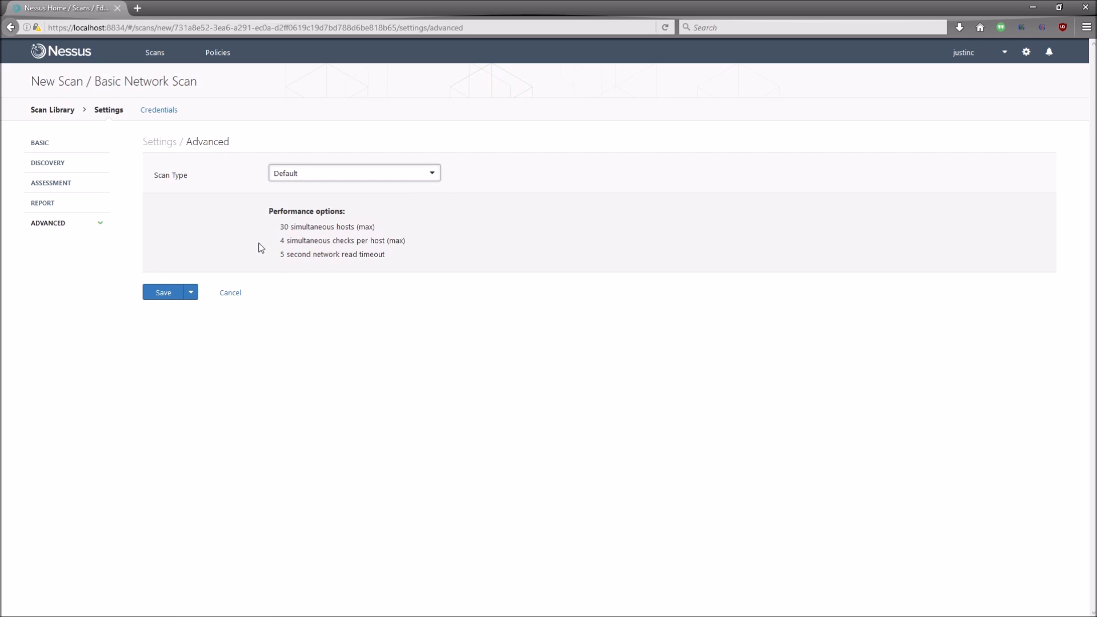
click(416, 177)
click(418, 192)
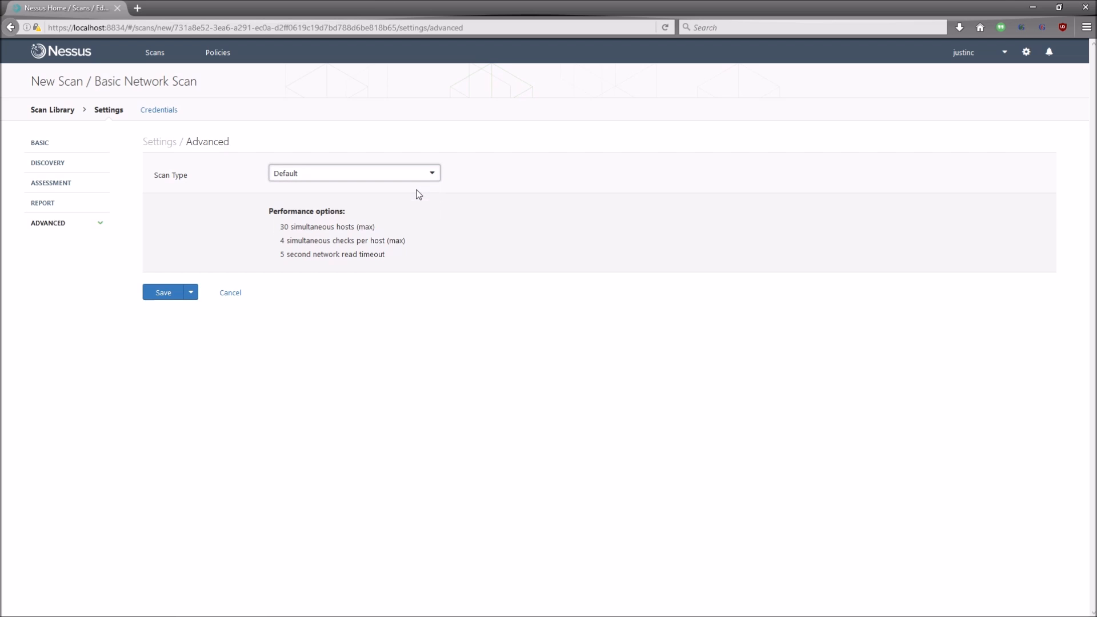
click(282, 230)
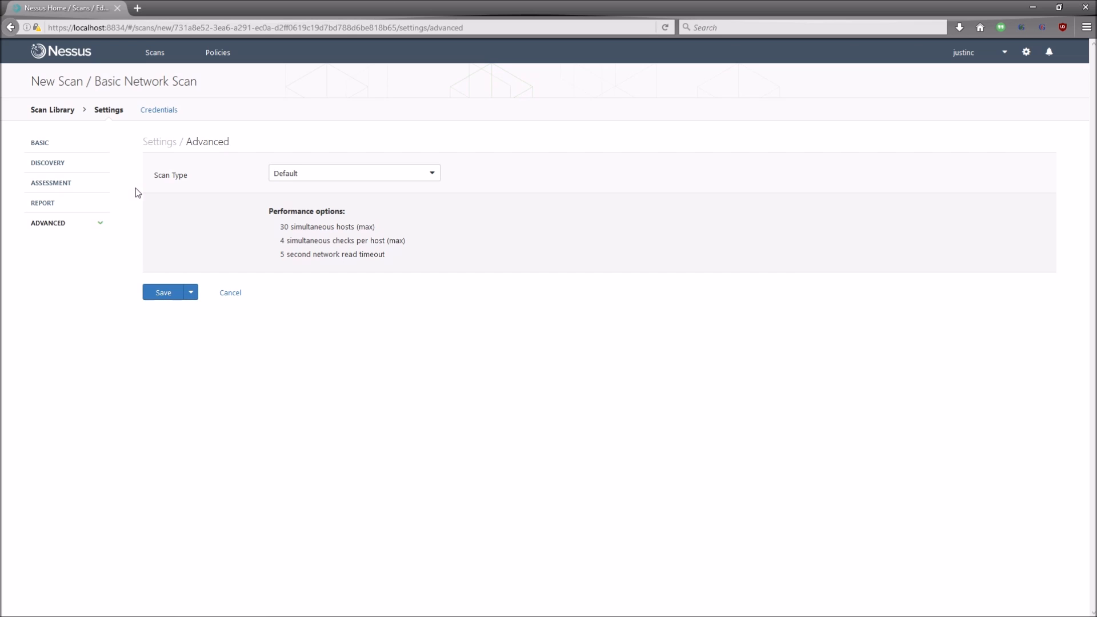
click(153, 115)
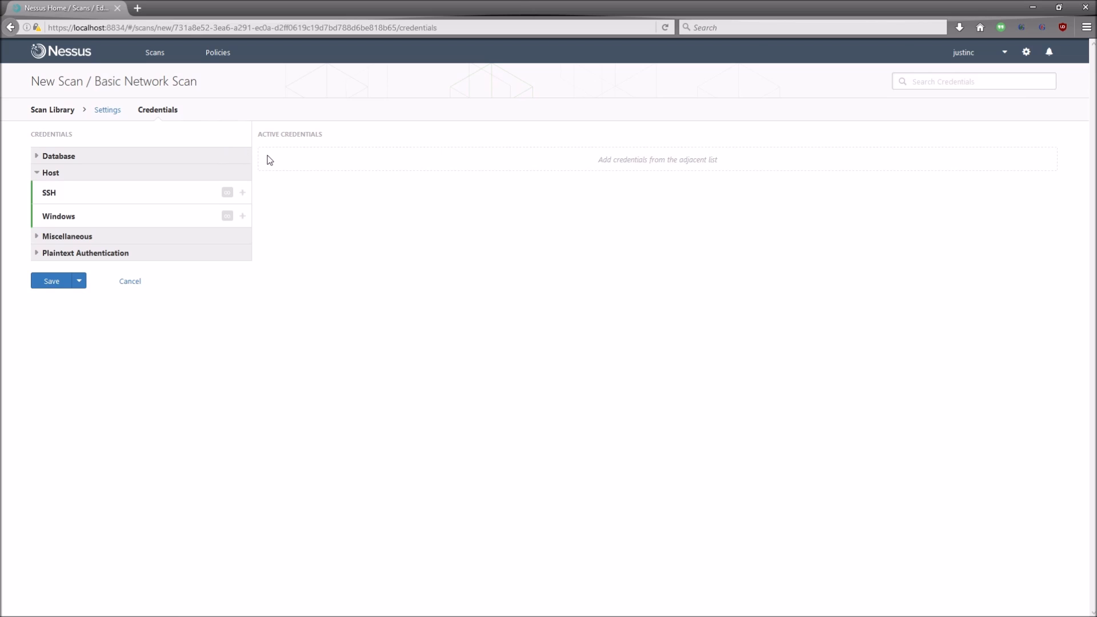
Step: Add a Windows credential entry under Host to preview its fields
click(243, 216)
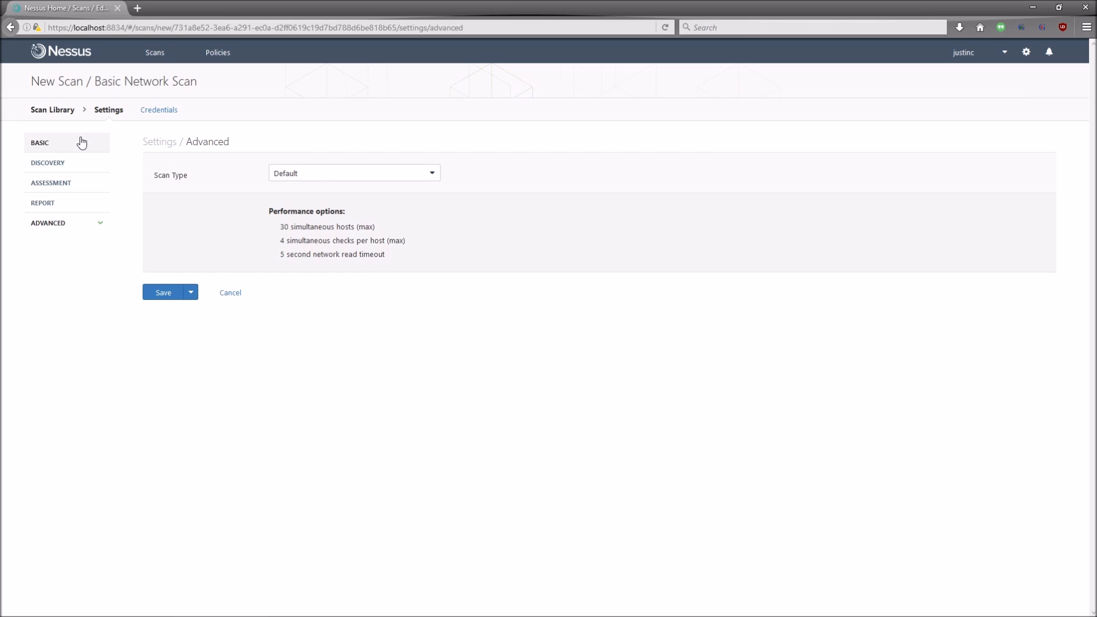
Step: Review Basic Scan's General settings and its targets 192.168.2.1, .7, .13, .14 and .15
click(47, 148)
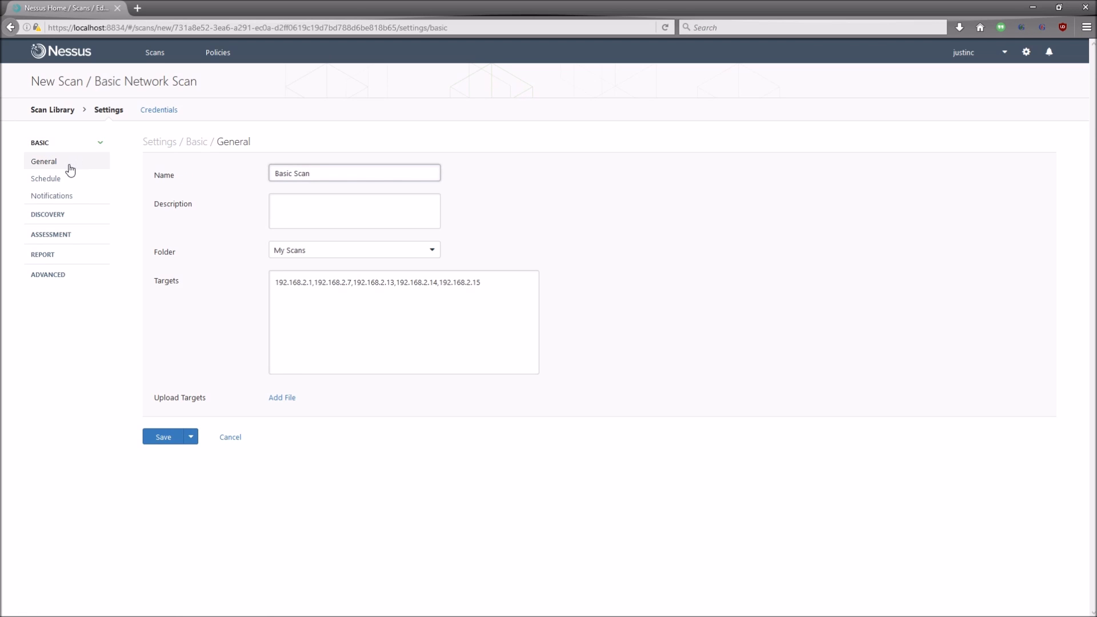
click(70, 170)
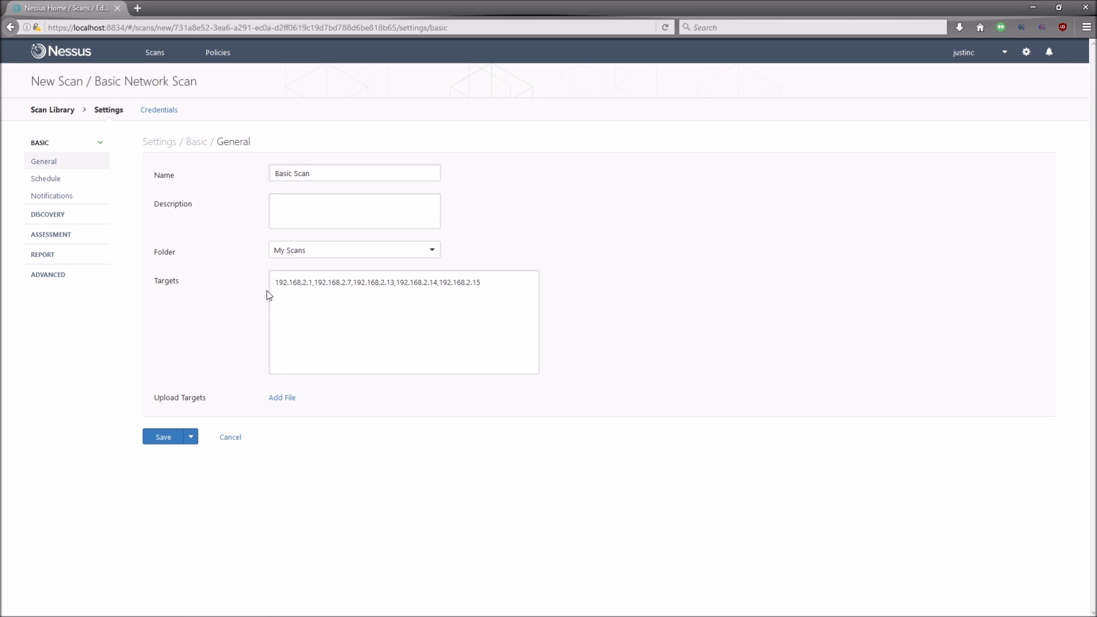
drag(278, 284, 507, 274)
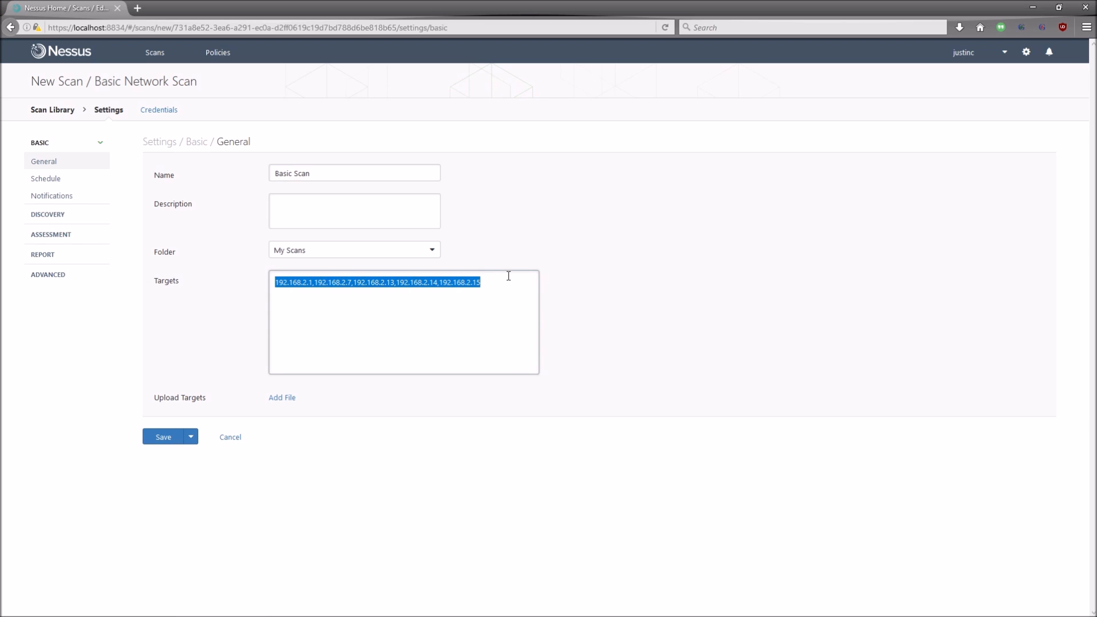
click(507, 286)
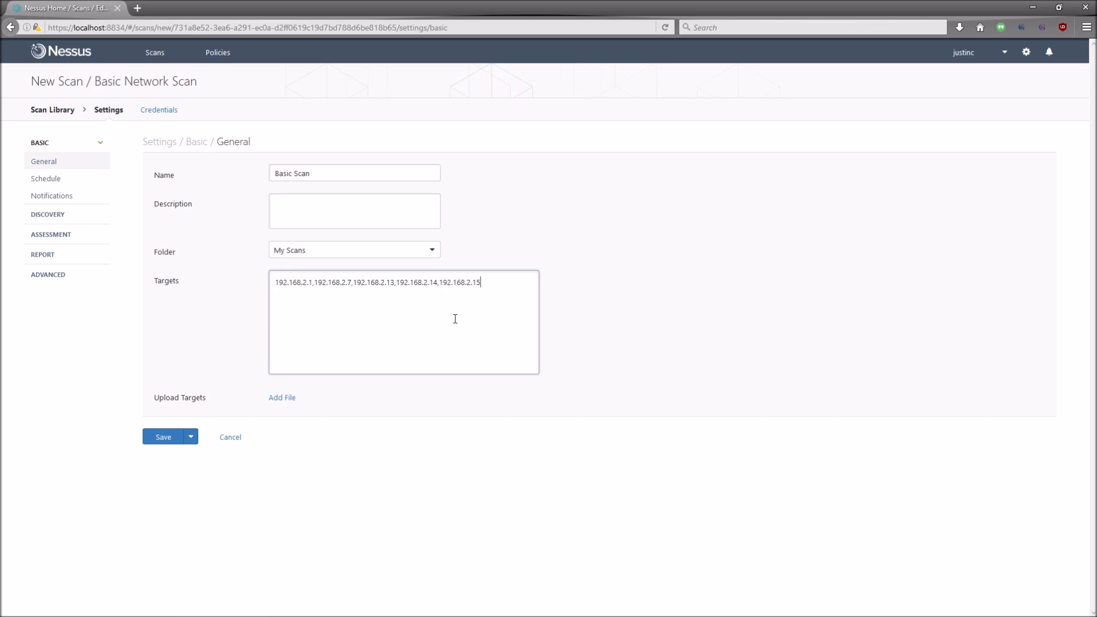
Step: Save Basic Scan, view its details page, and go back to My Scans
click(174, 439)
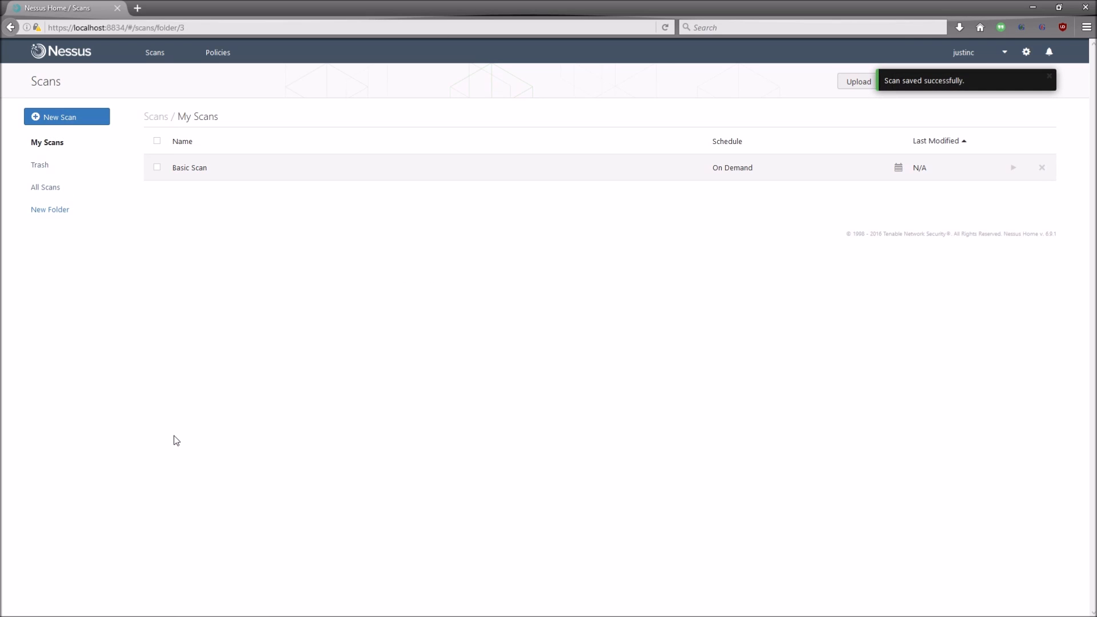
drag(884, 81, 965, 86)
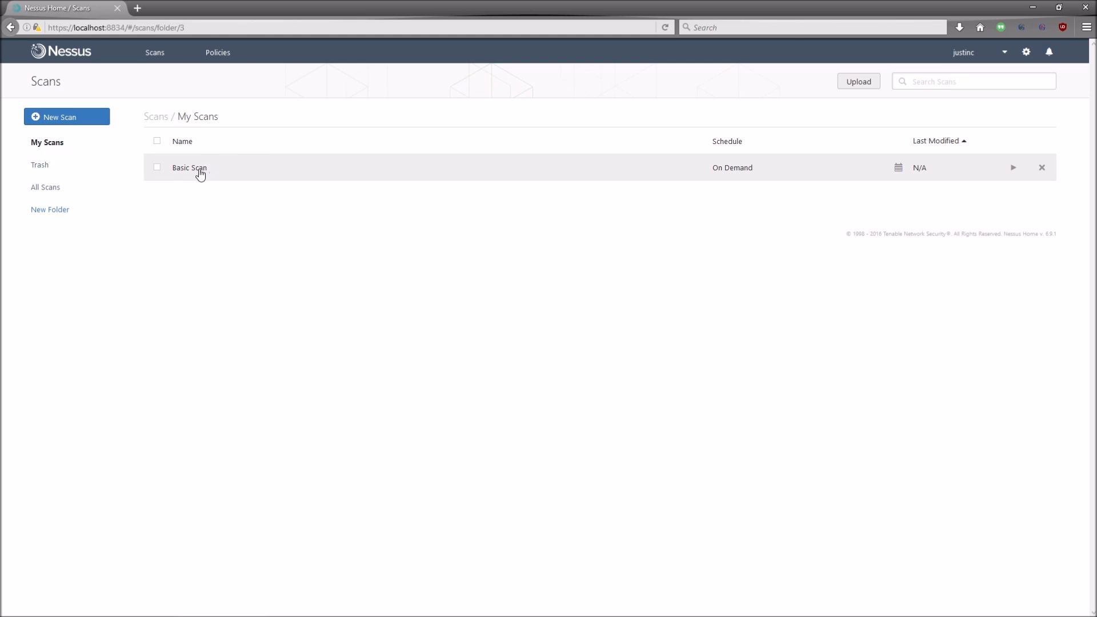
click(179, 175)
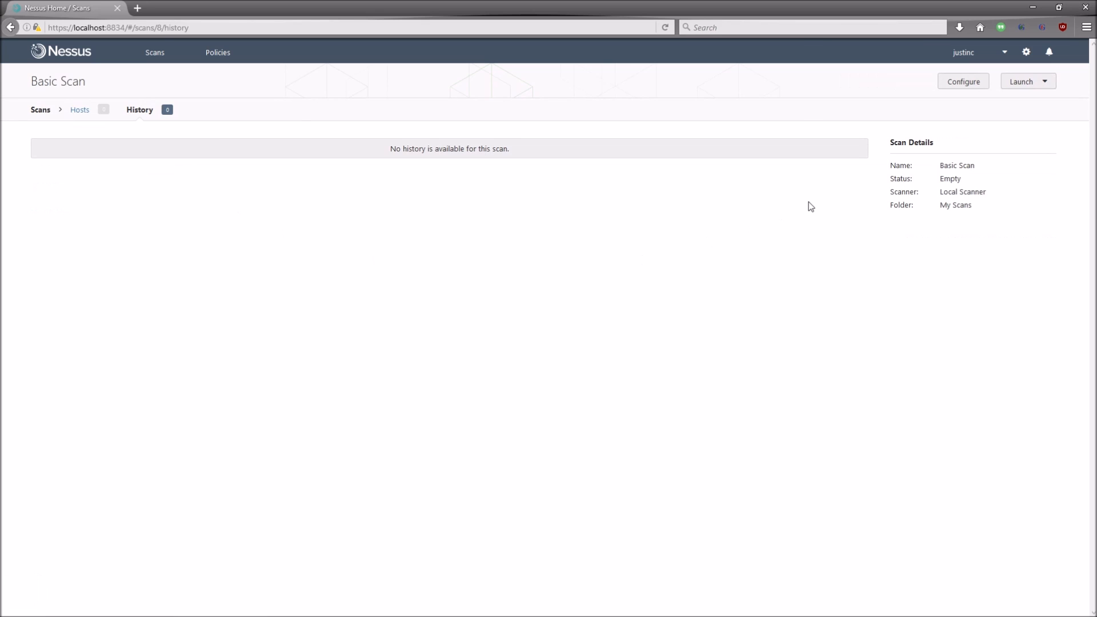
key(alt+Left)
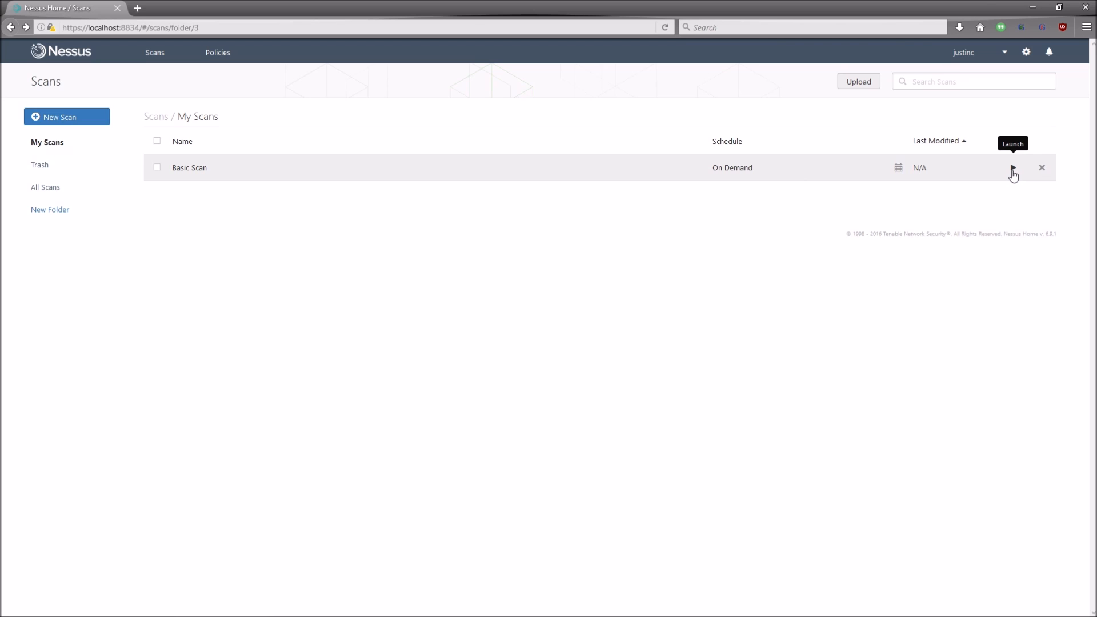
Step: Launch Basic Scan and, once completed, open its results for the four hosts
click(1013, 170)
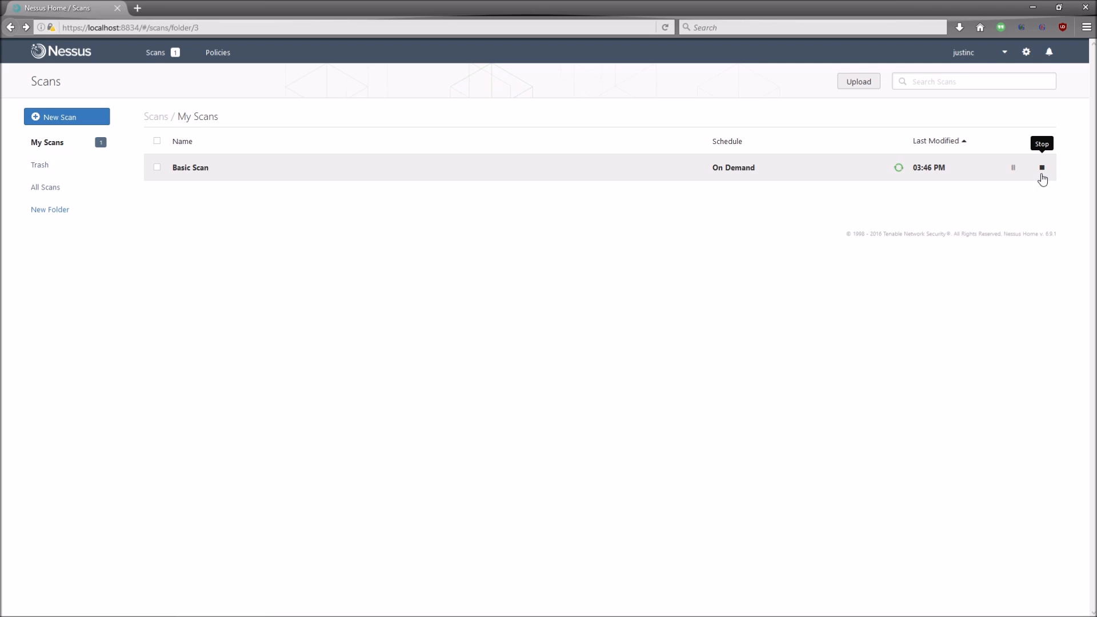
click(1041, 171)
click(327, 174)
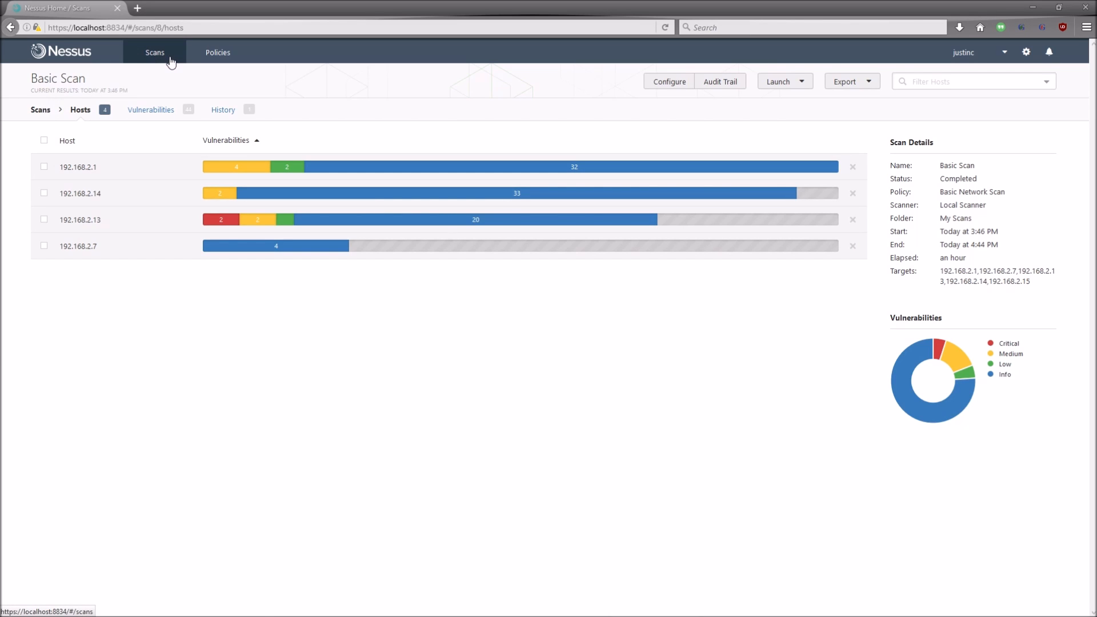
Step: From the Scans list, start a new Advanced Scan
click(171, 63)
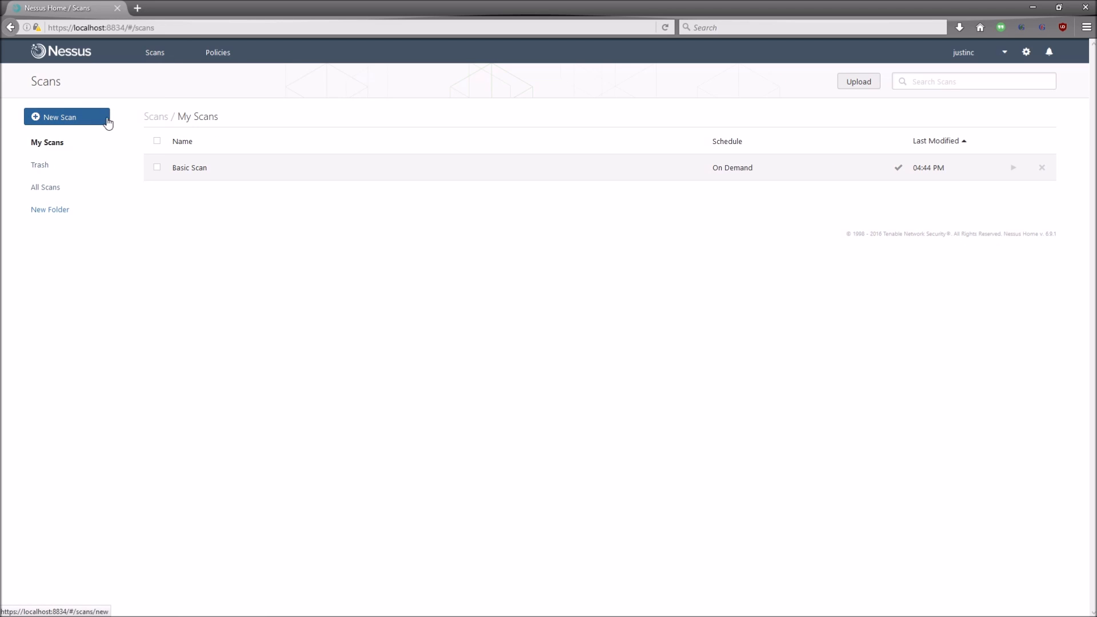
click(91, 121)
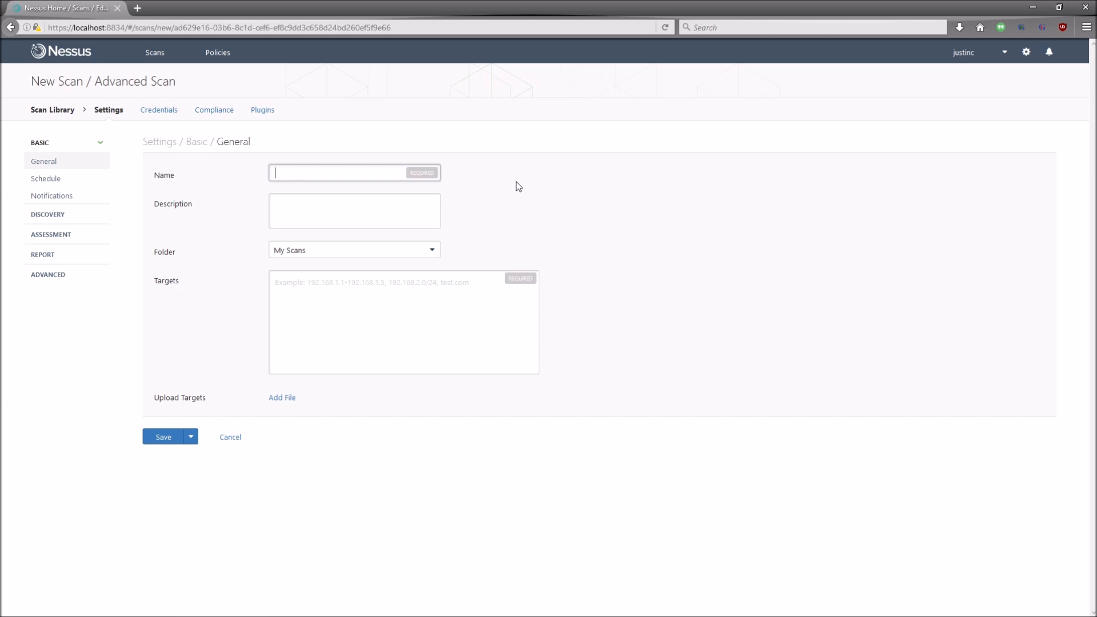
Step: Look over Schedule and Notifications, then in General keep the Folder as My Scans
click(80, 187)
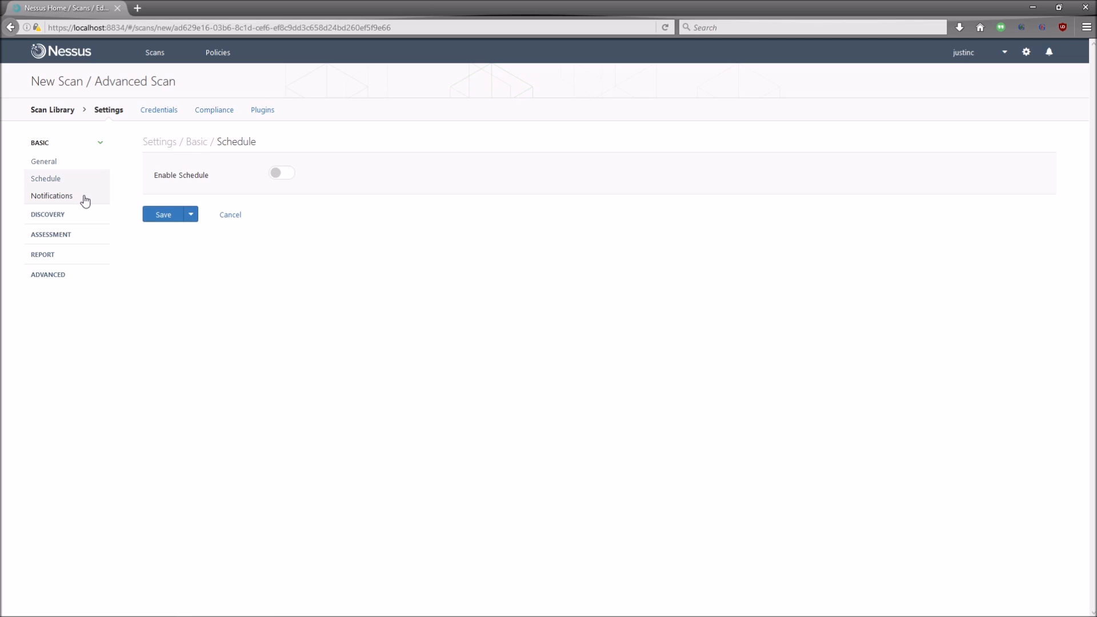
click(86, 200)
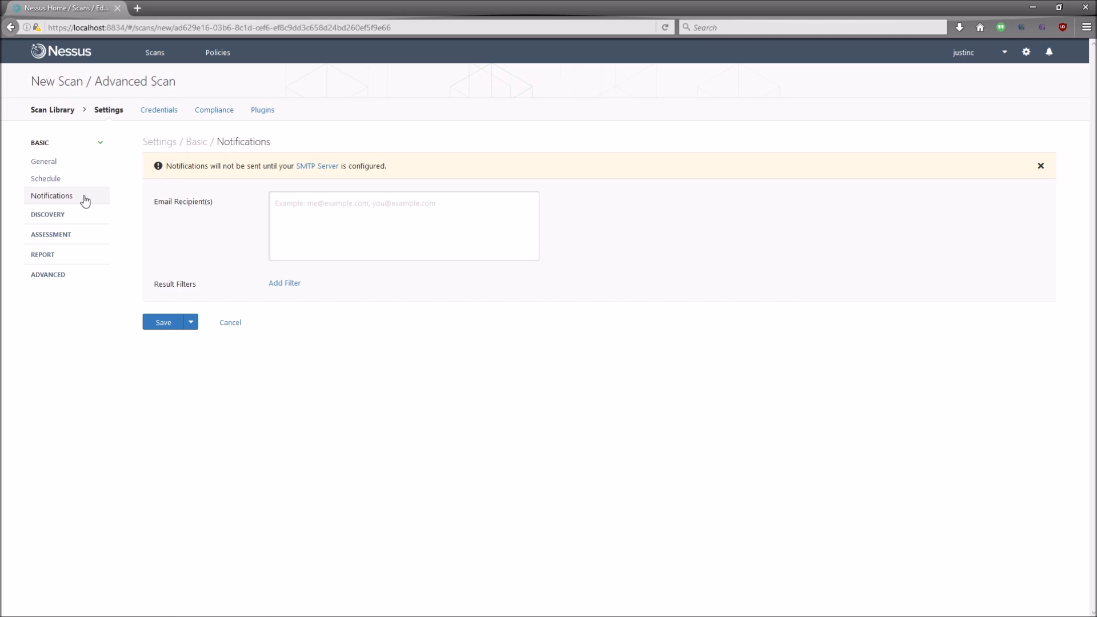
click(81, 162)
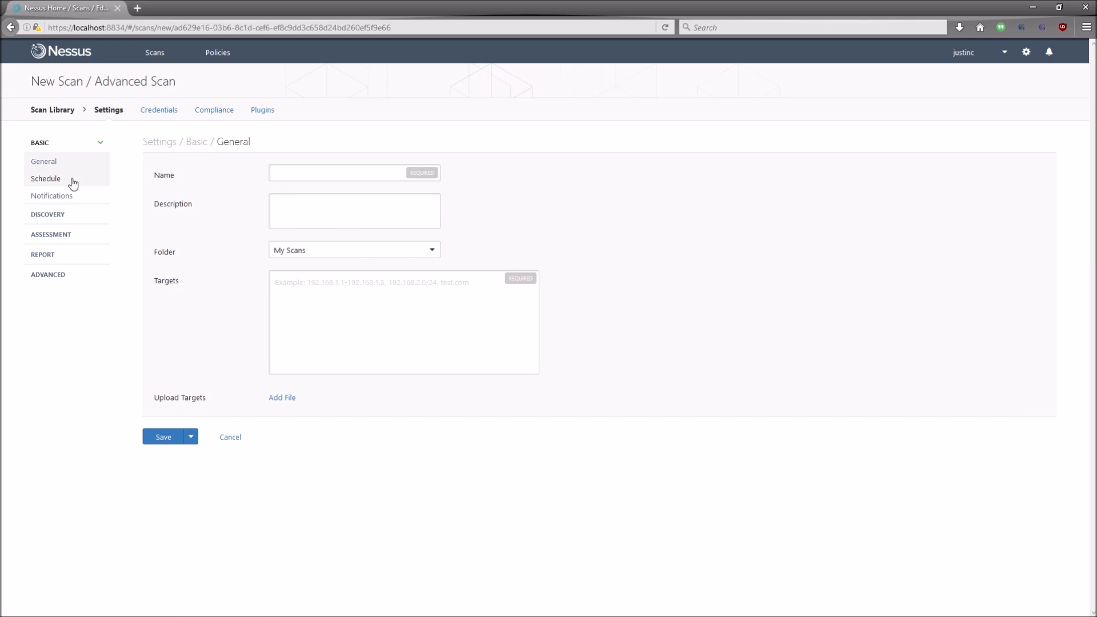
click(433, 251)
click(433, 251)
click(434, 251)
click(434, 251)
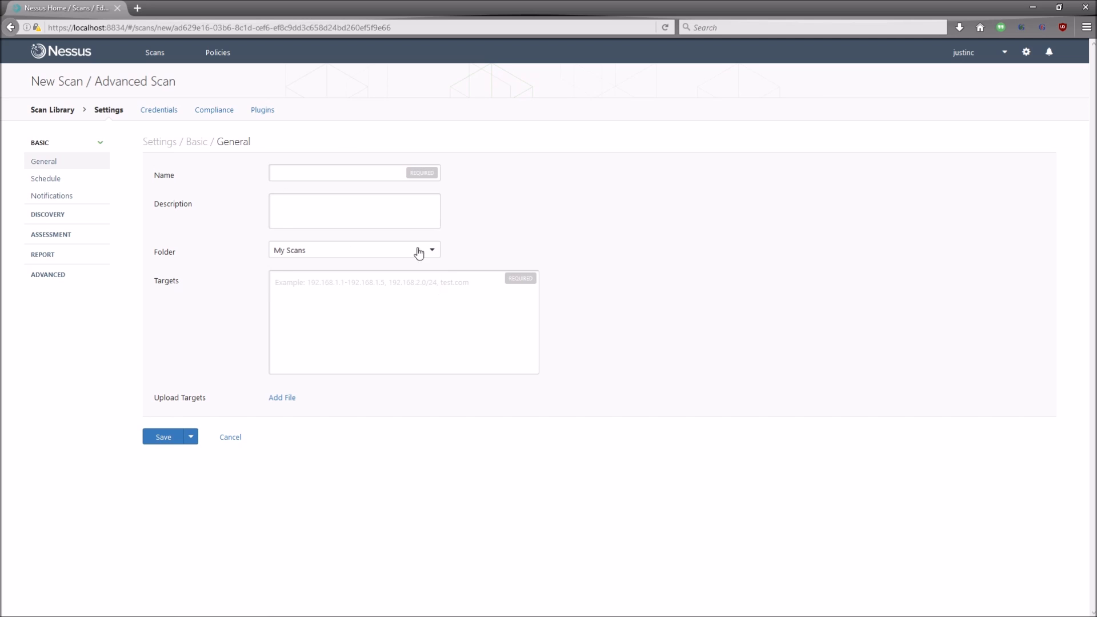
Step: Scroll through the Host Discovery options and highlight the Scan Network Printers label, changing nothing
click(85, 220)
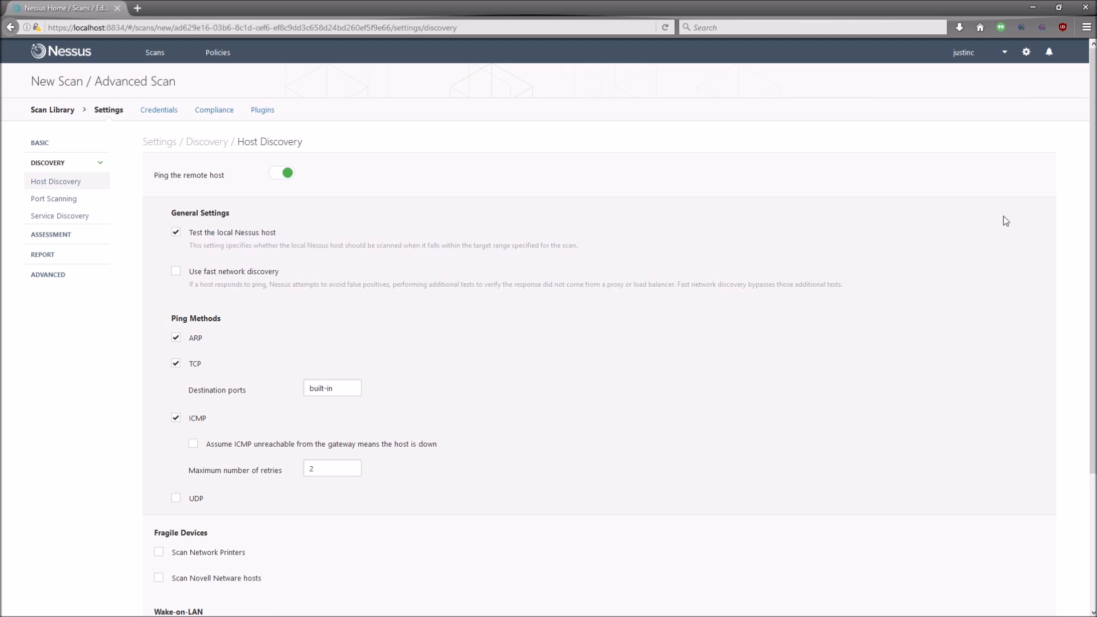
drag(1093, 141, 1094, 215)
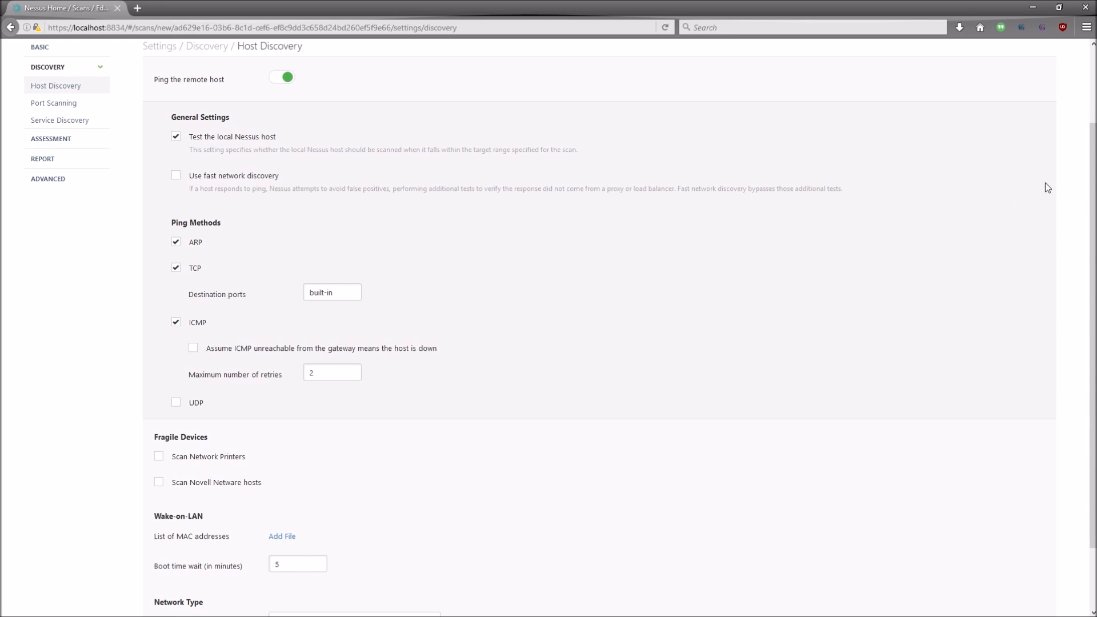
scroll(1095, 166, down, 1)
drag(1095, 166, 1094, 212)
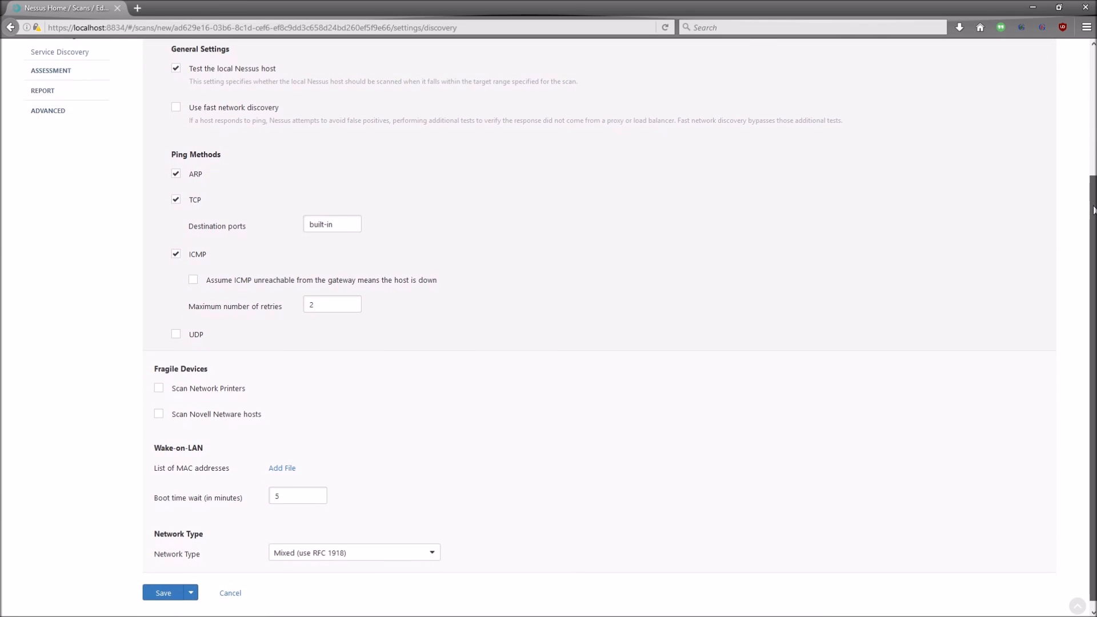
mouse_move(171, 387)
mouse_down()
mouse_move(247, 391)
mouse_move(172, 390)
mouse_up()
click(248, 392)
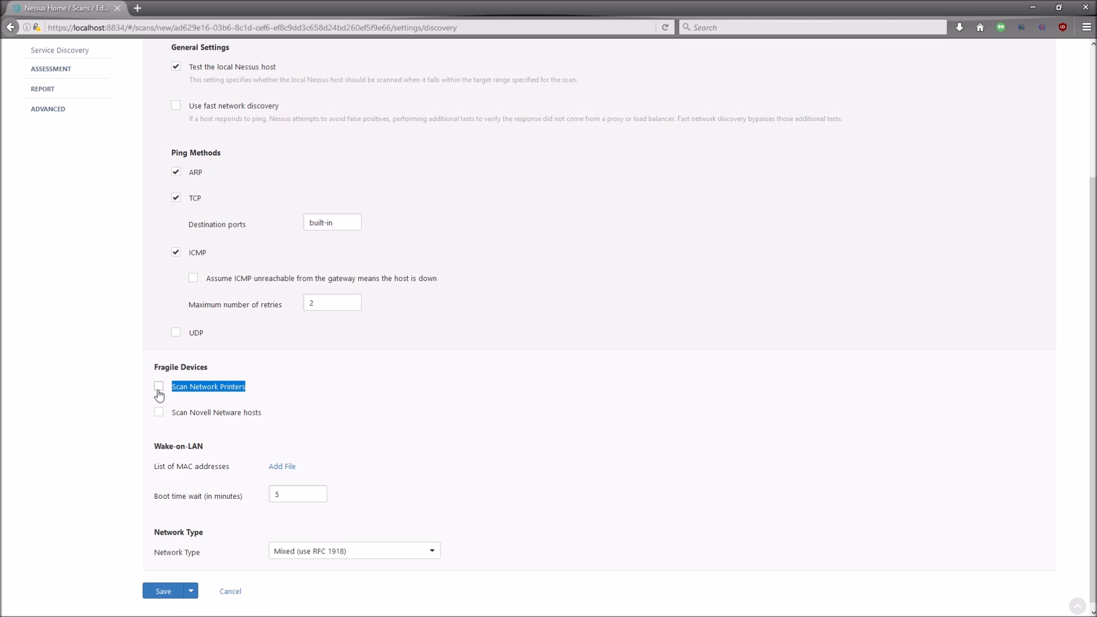
scroll(128, 367, up, 3)
click(308, 455)
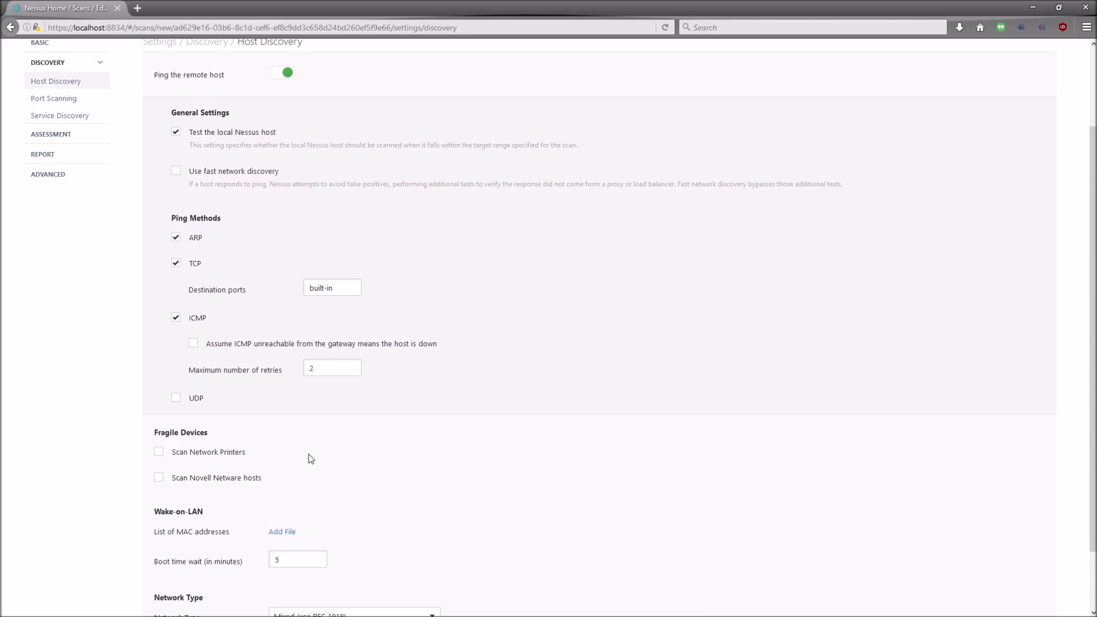
Step: Try 0-1000000 as the Port scan range, restore it to 'default', then view Service Discovery
click(63, 100)
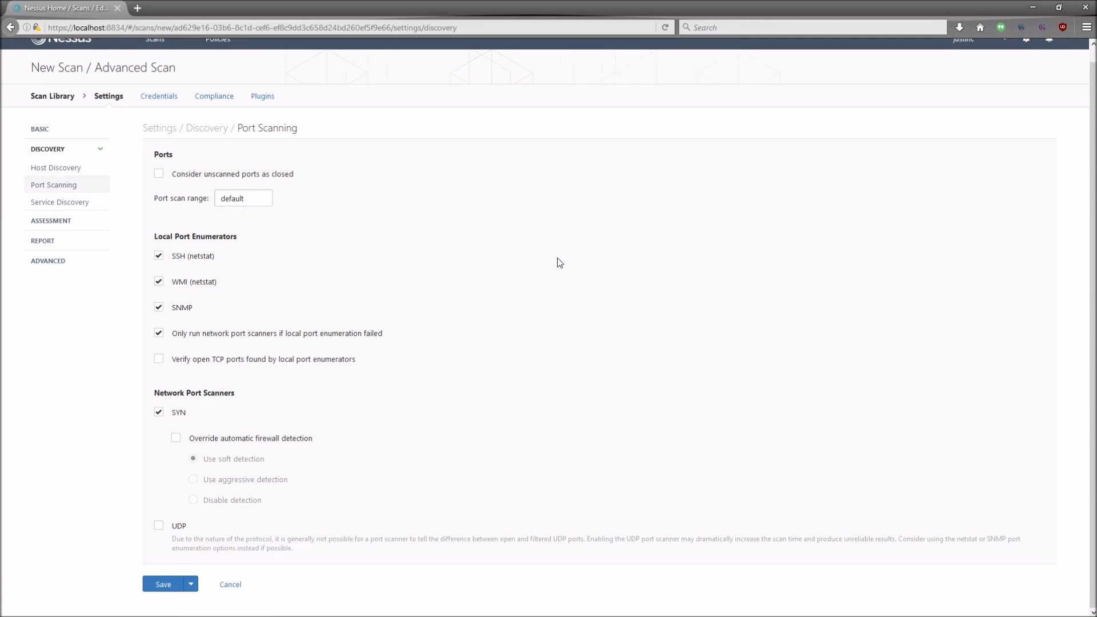
double_click(264, 201)
text(0-1000000)
key(ctrl+a)
key(BackSpace)
text(default)
click(468, 204)
click(91, 207)
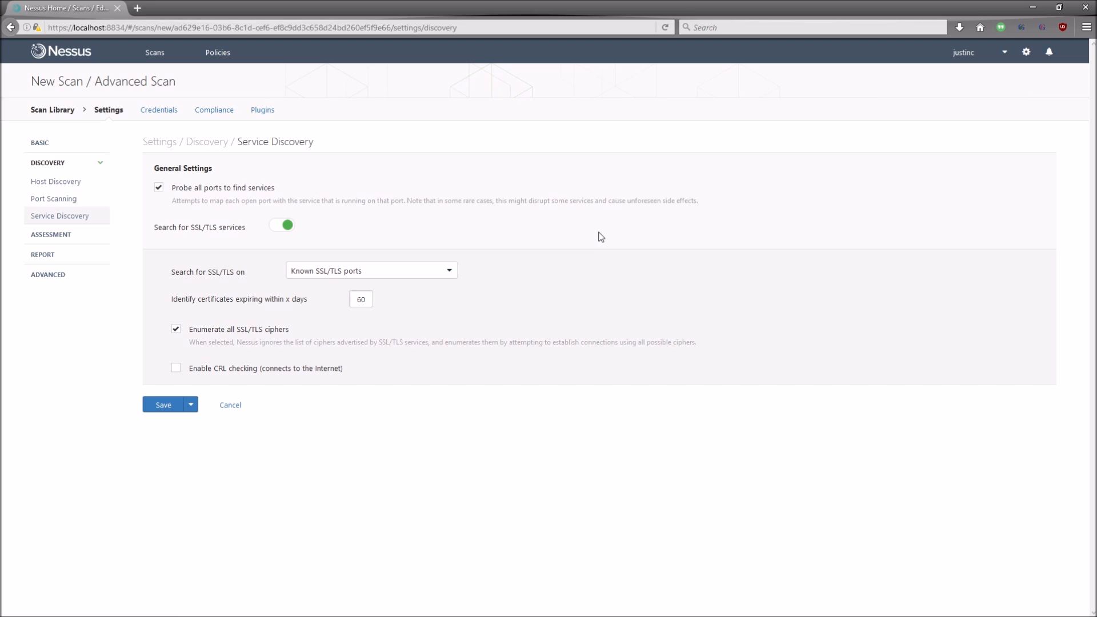
Step: Look over the Assessment options, highlighting the Perform thorough tests label, then view Malware settings
click(51, 237)
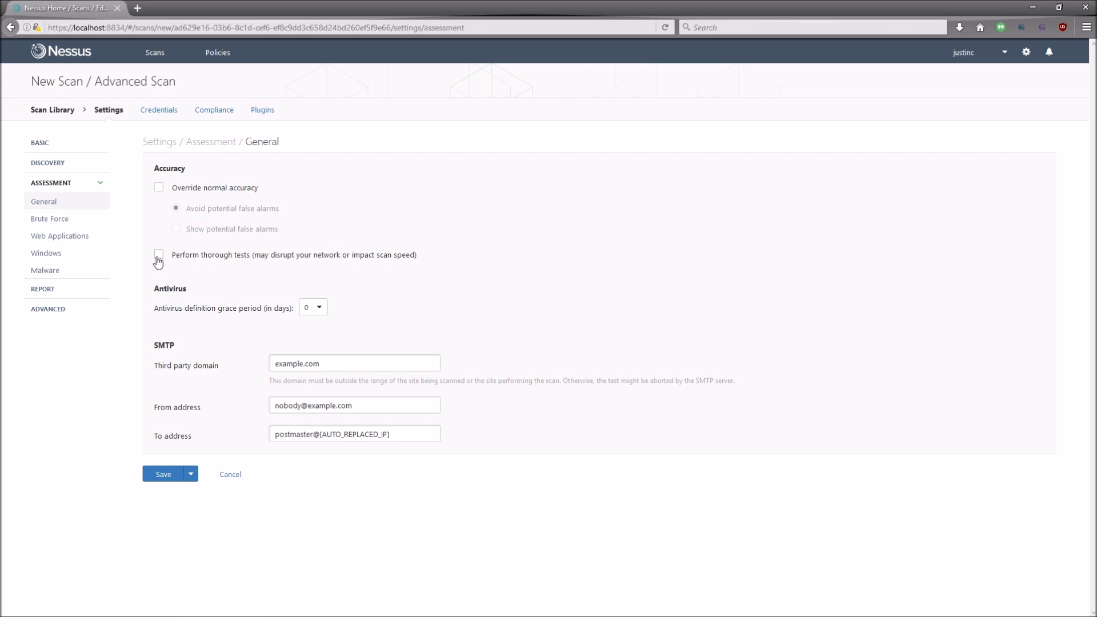
drag(172, 255, 418, 256)
triple_click(417, 256)
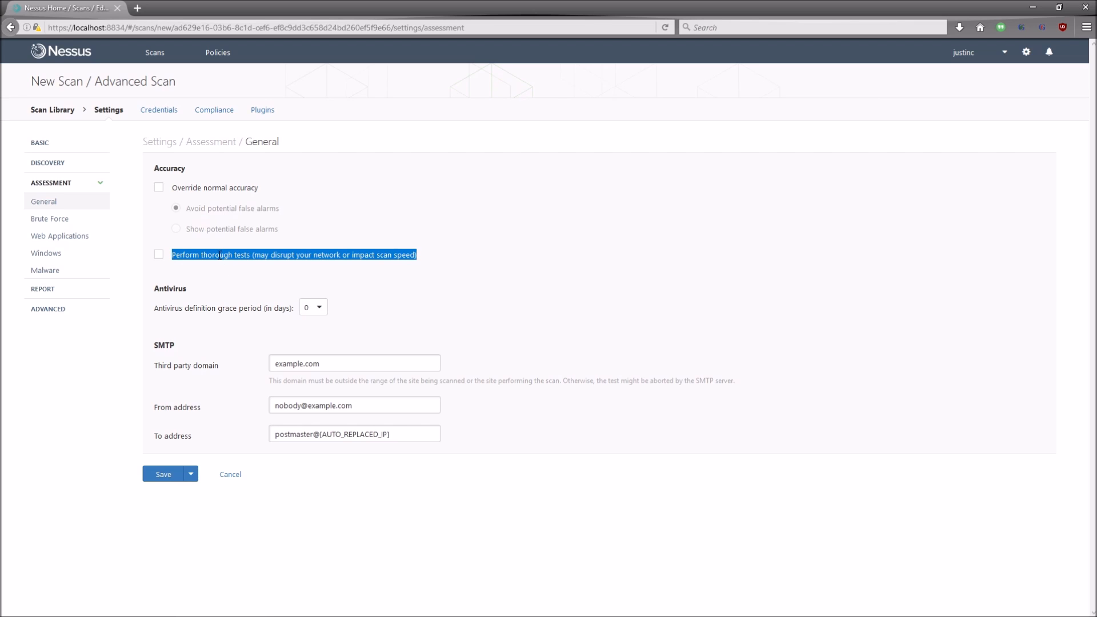
click(220, 287)
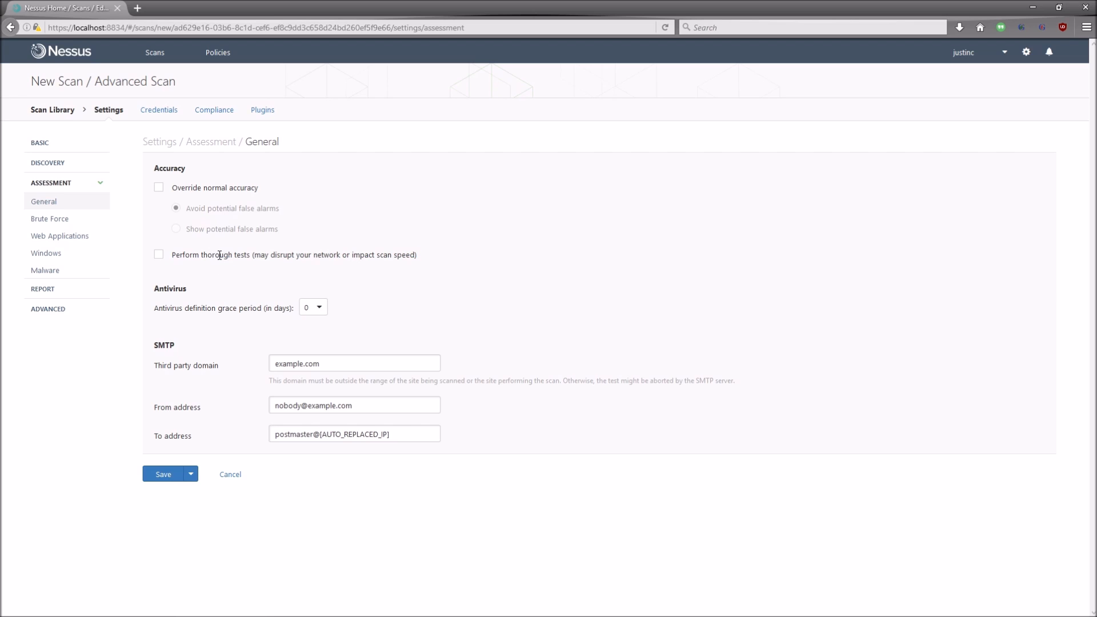
click(104, 274)
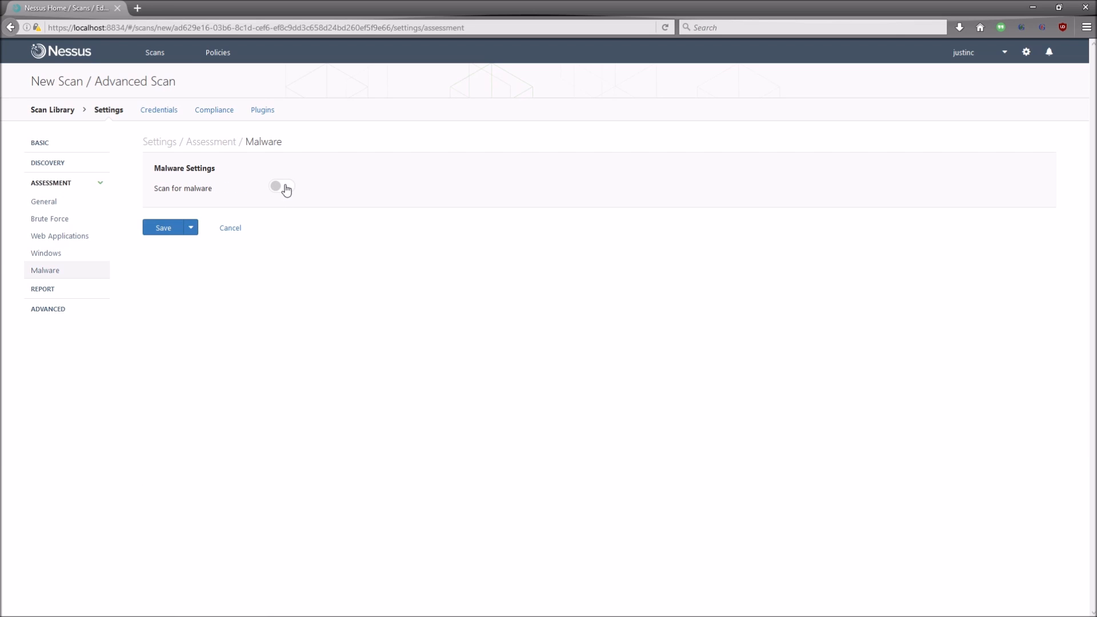
Step: Turn on Scan for malware and Scan file system to preview the Directories options
click(283, 187)
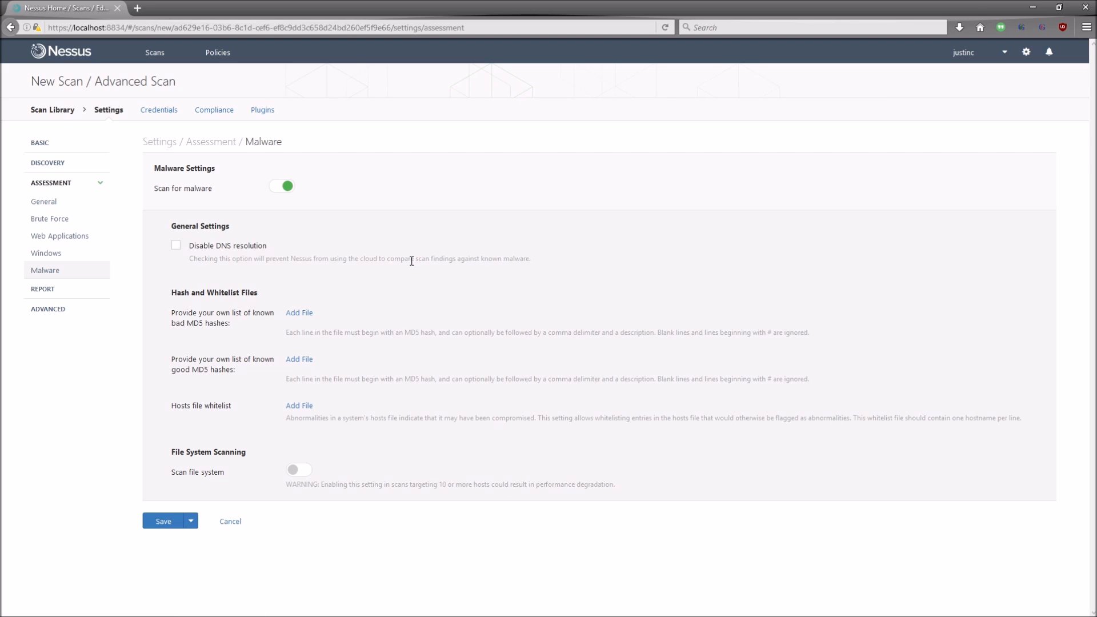
click(294, 470)
scroll(295, 476, down, 1)
scroll(295, 475, down, 3)
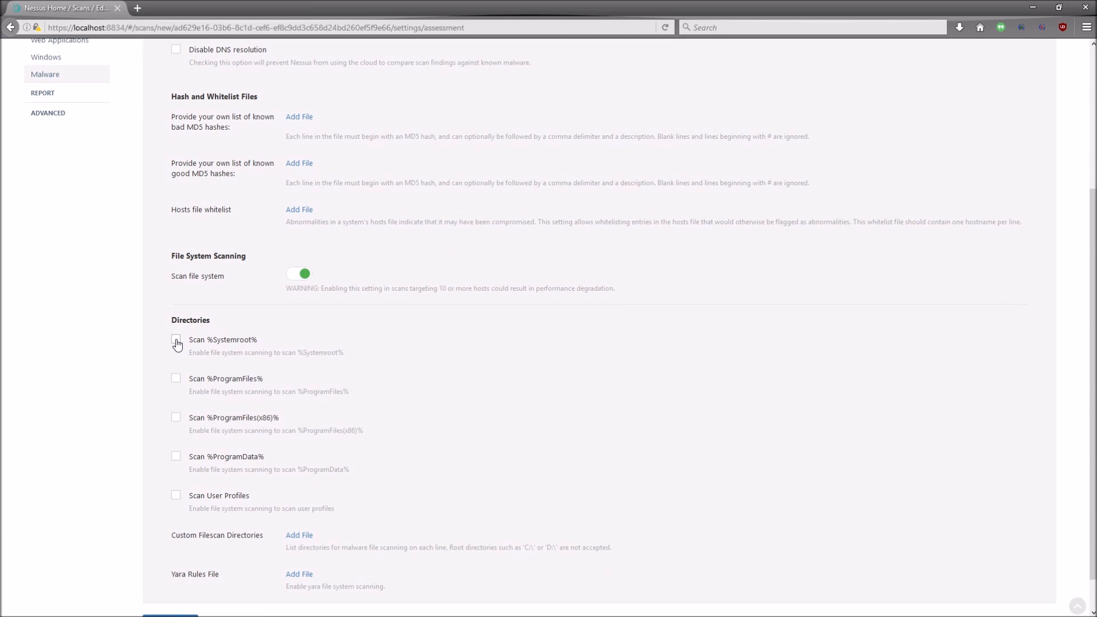
scroll(277, 427, down, 1)
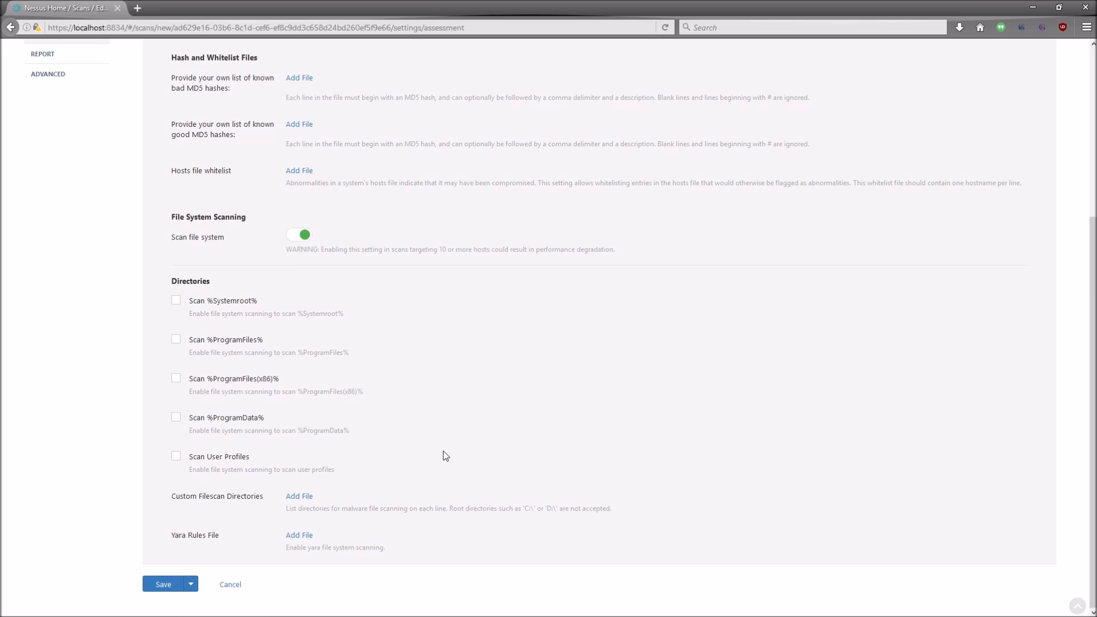
drag(172, 280, 372, 492)
click(349, 475)
Step: Switch file system and malware scanning back off and go to the Report settings
scroll(426, 409, up, 2)
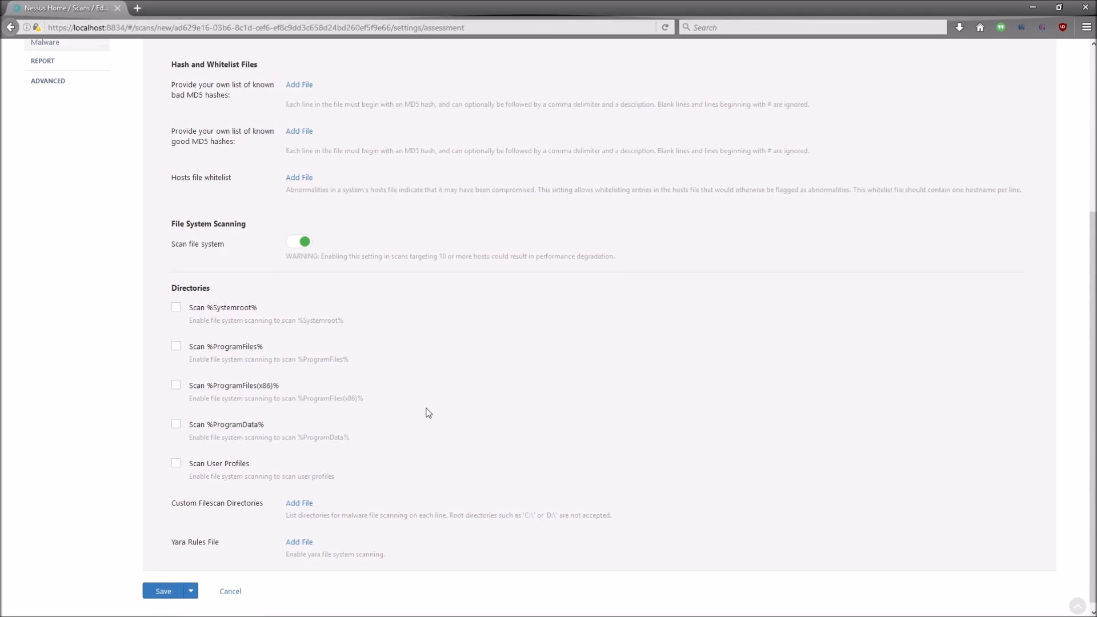
click(293, 311)
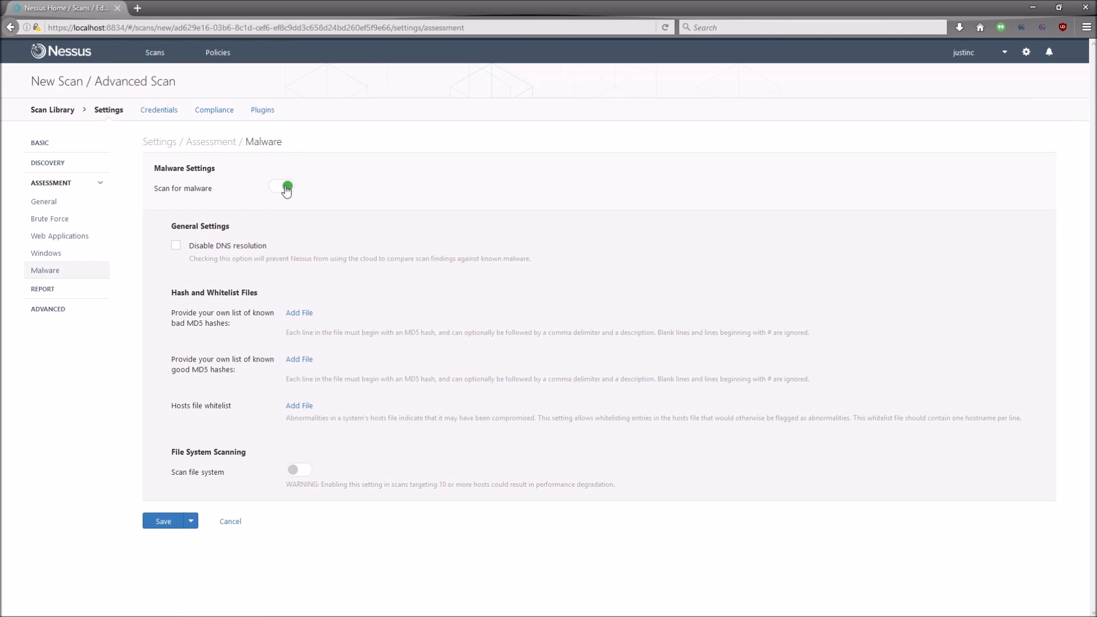
click(287, 189)
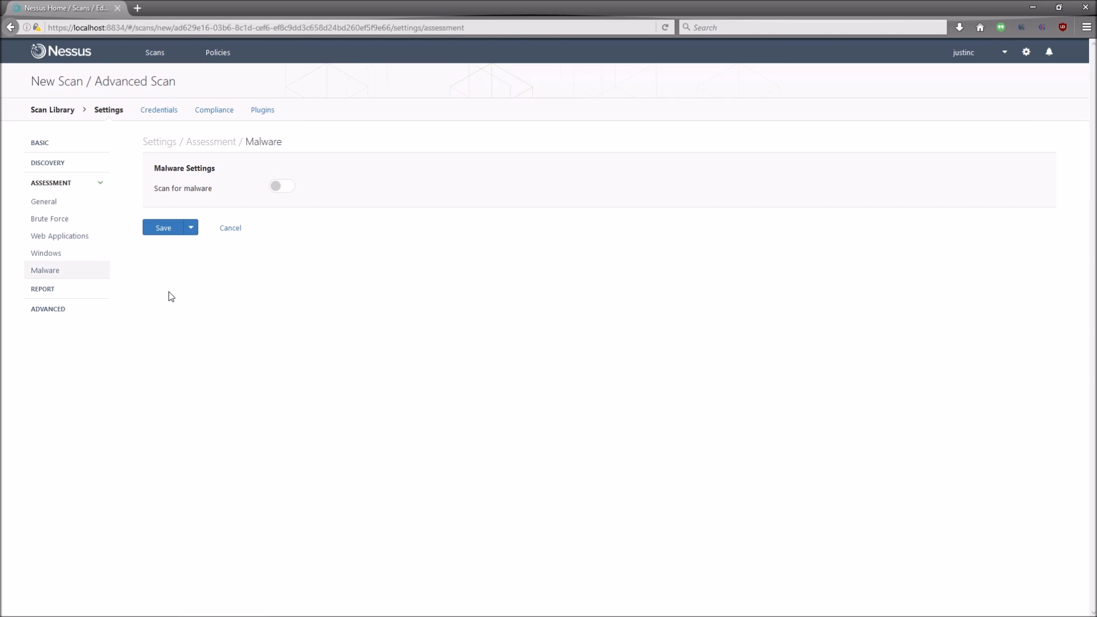
click(62, 293)
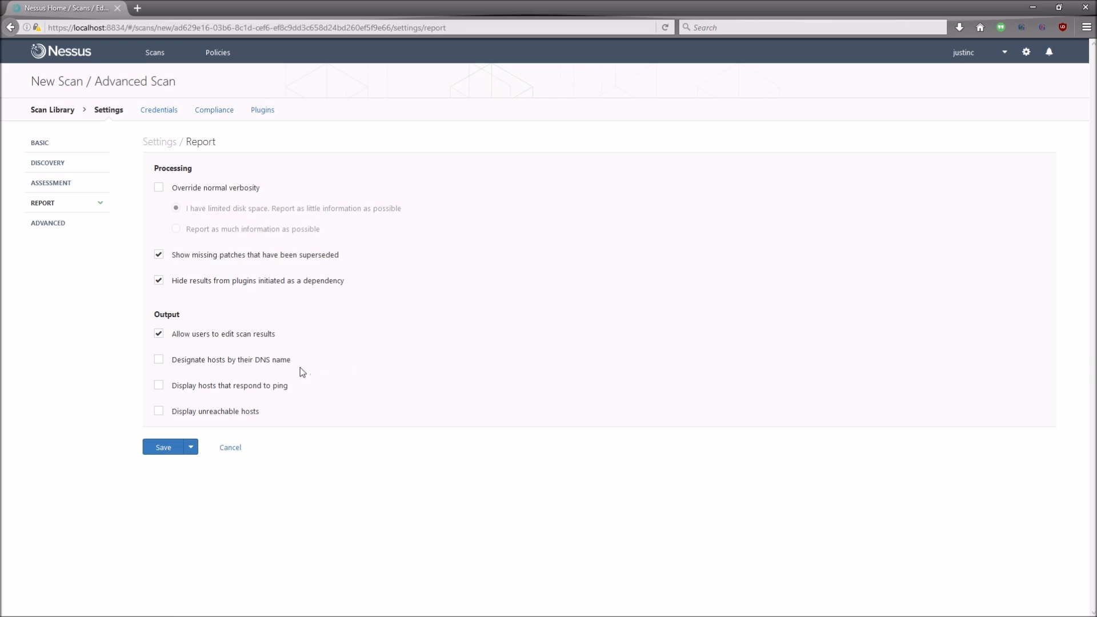
Step: Show the ADVANCED section of the Advanced Scan settings
click(56, 225)
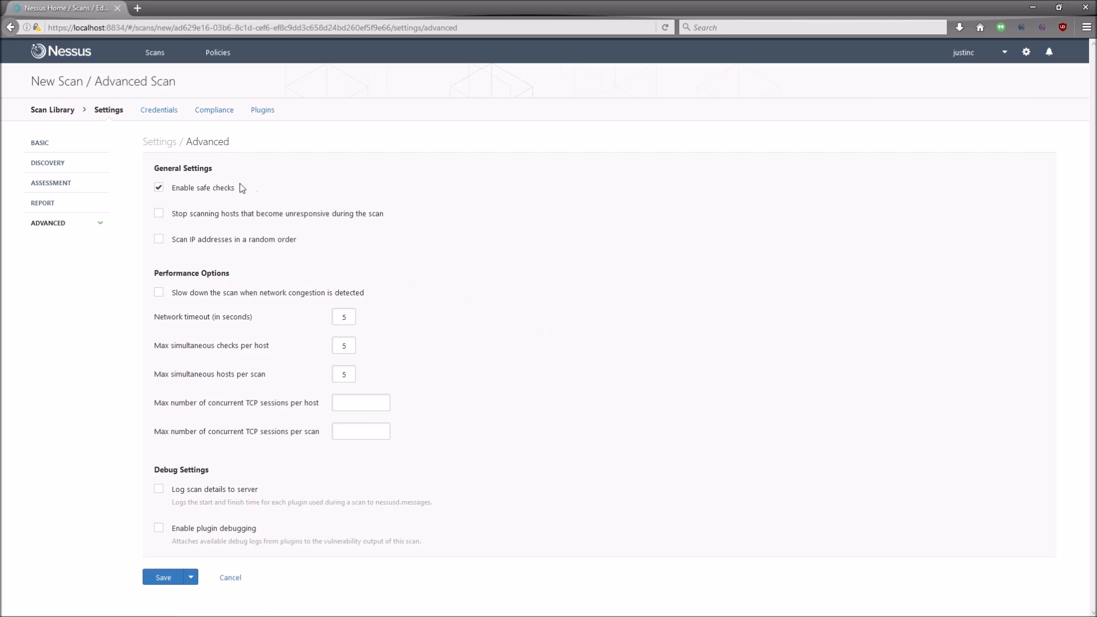
Step: Return to the My Scans list, which holds only the Basic Scan
click(160, 60)
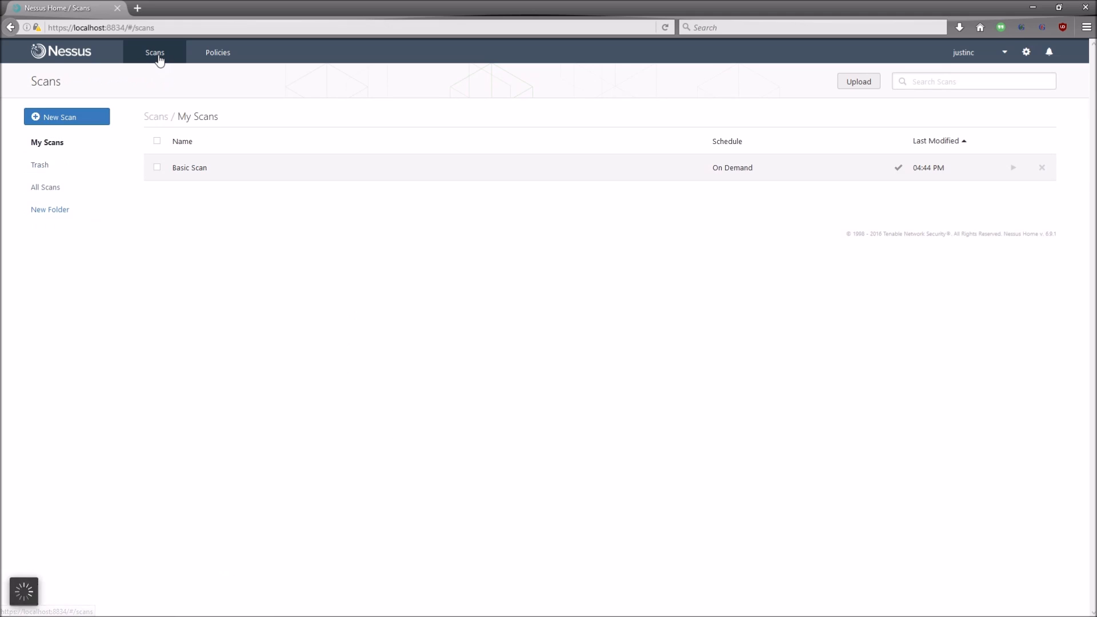